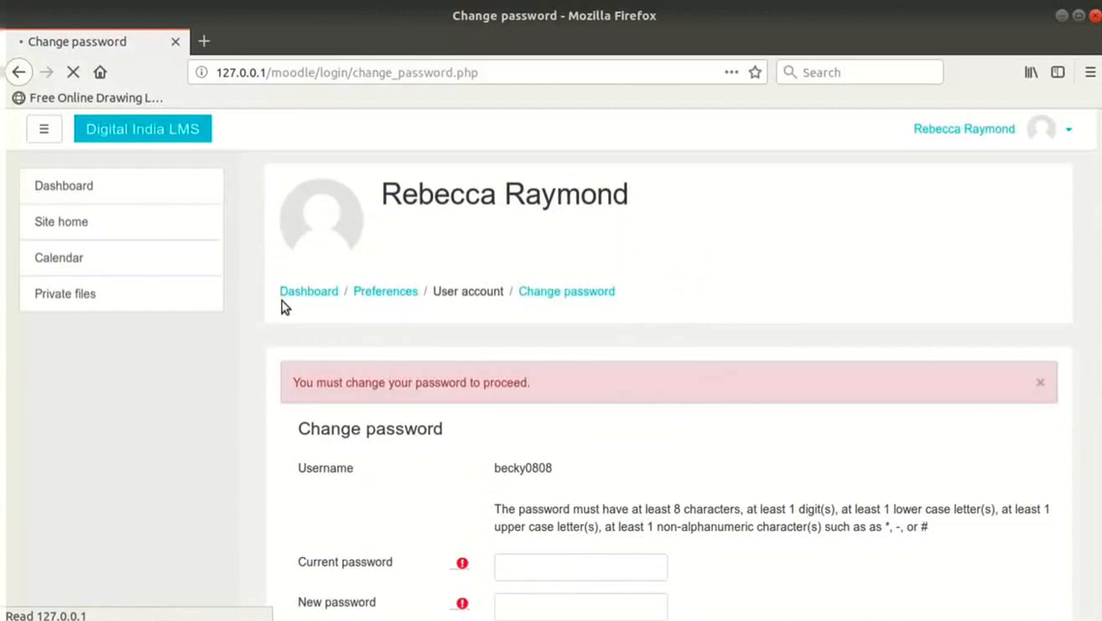
Step: Enter the current password and a new password twice, save the password change, and continue to the dashboard
{"action": "scroll", "coordinate": [282, 302], "scroll_direction": "down", "scroll_amount": 3}
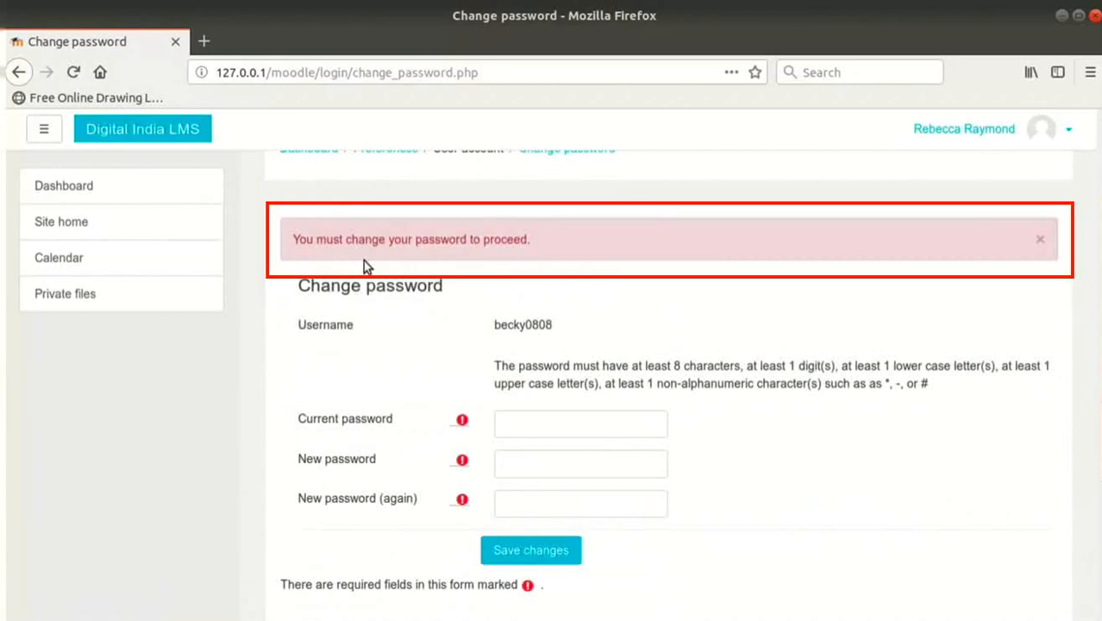
{"action": "left_click", "coordinate": [580, 420]}
{"action": "type", "text": "••••••••••••••••"}
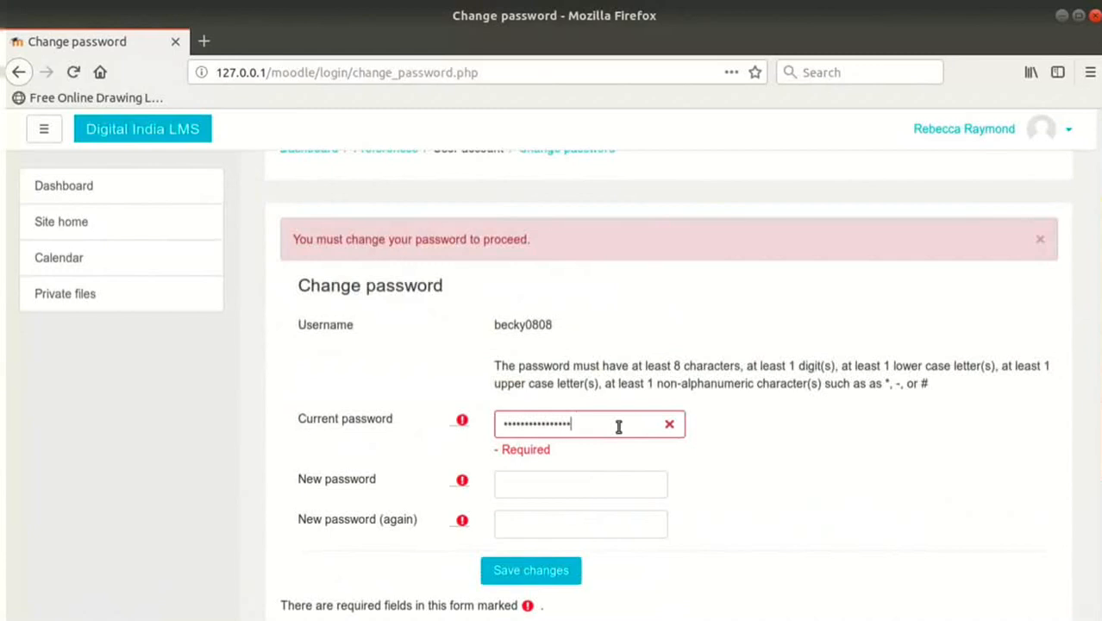
{"action": "left_click", "coordinate": [619, 485]}
{"action": "type", "text": "•••••••••••••••••"}
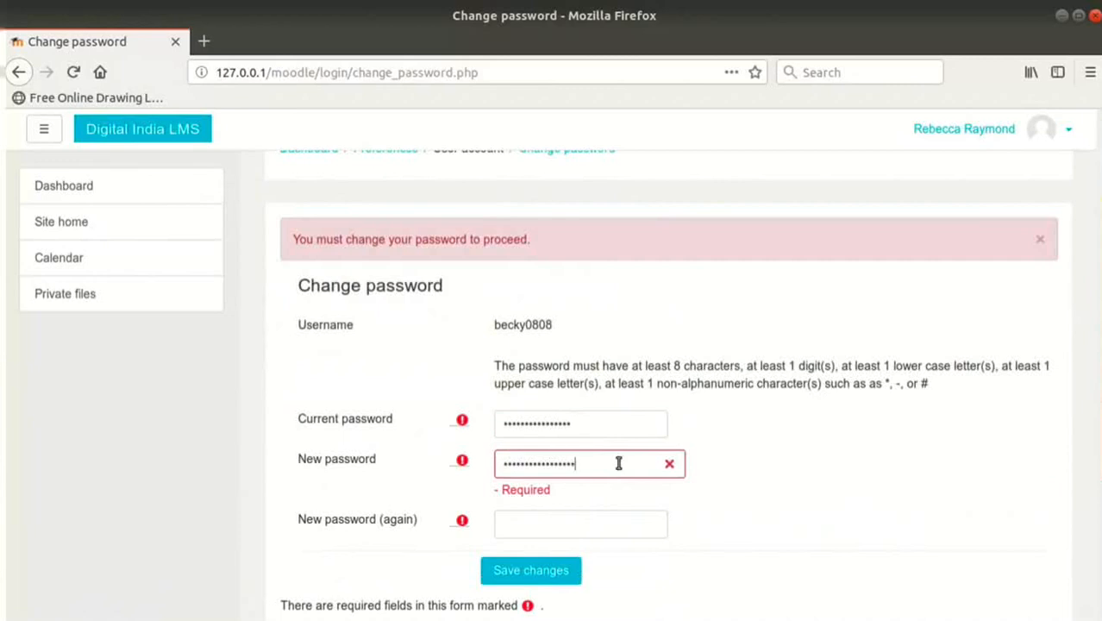
{"action": "left_click", "coordinate": [606, 516]}
{"action": "type", "text": "•••••••••••••••••"}
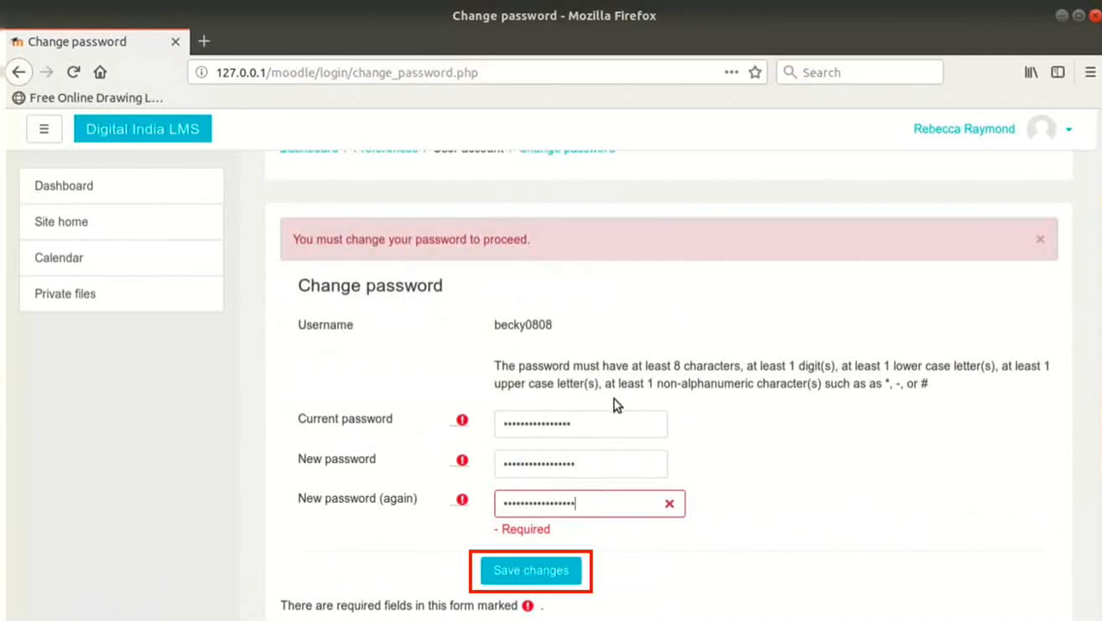
{"action": "scroll", "coordinate": [614, 399], "scroll_direction": "down", "scroll_amount": 1}
{"action": "left_click", "coordinate": [563, 523]}
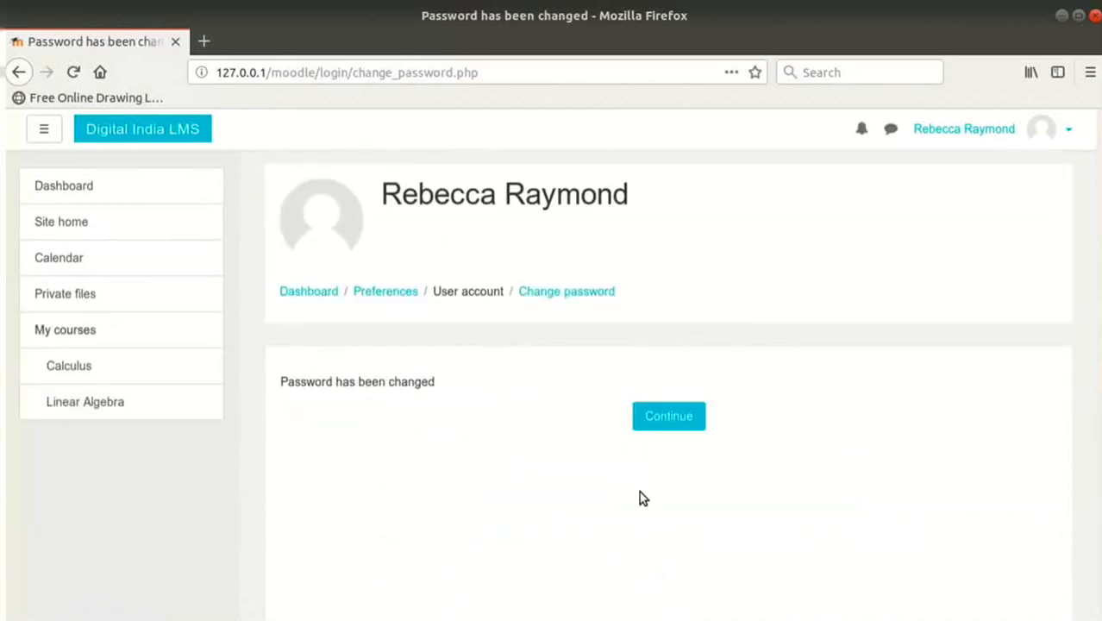
{"action": "scroll", "coordinate": [411, 302], "scroll_direction": "down", "scroll_amount": 2}
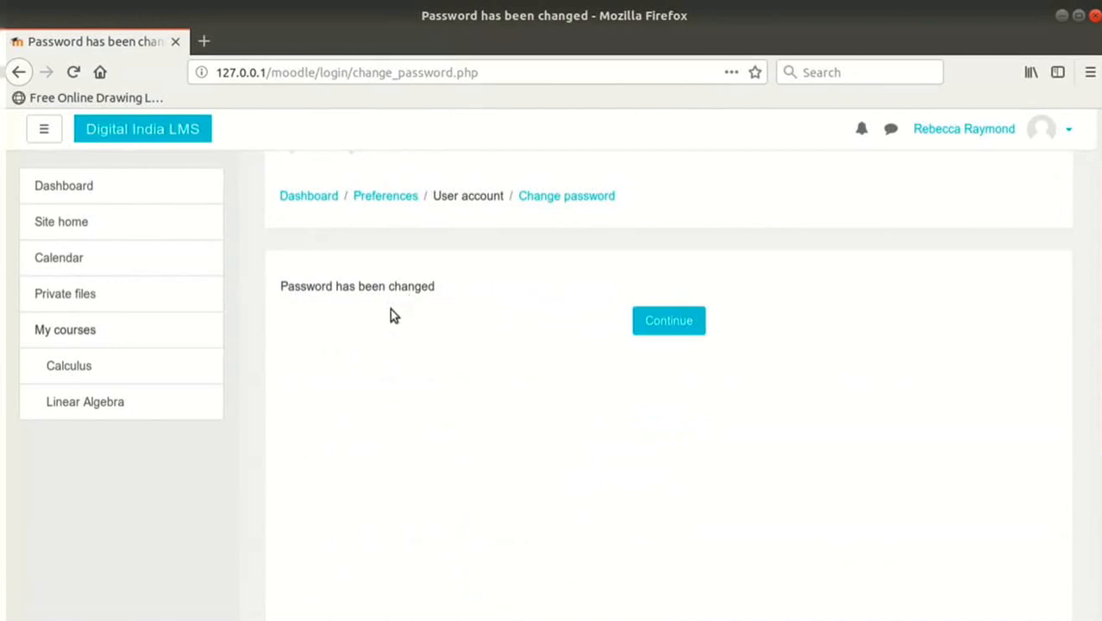
{"action": "left_click", "coordinate": [647, 333]}
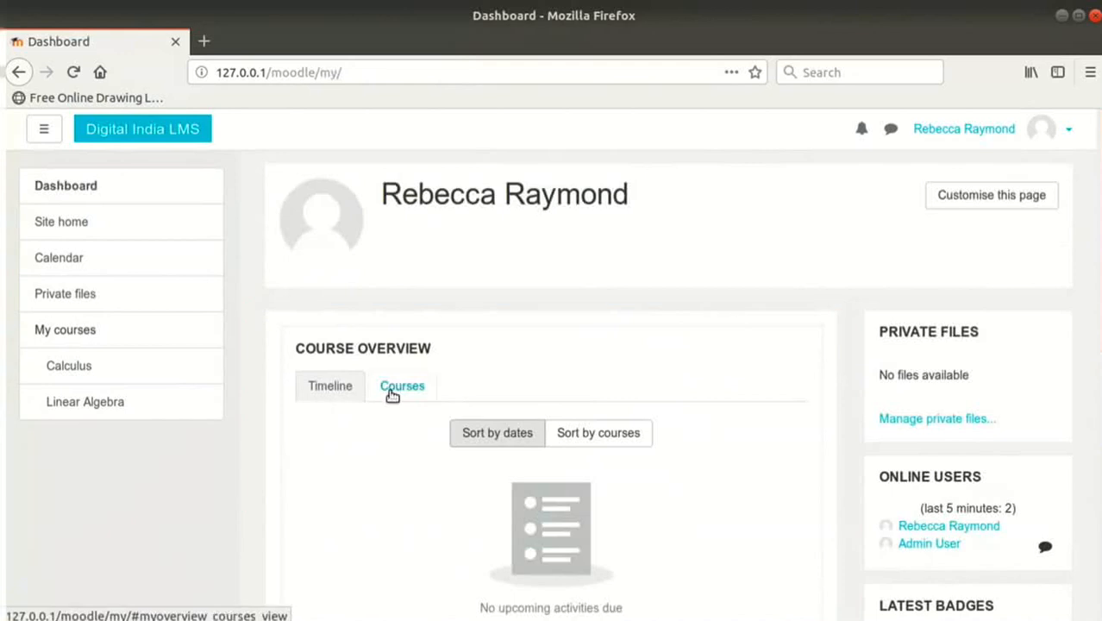
Step: Examine the in-progress, future and past courses in the dashboard's course overview
{"action": "scroll", "coordinate": [1049, 413], "scroll_direction": "down", "scroll_amount": 2}
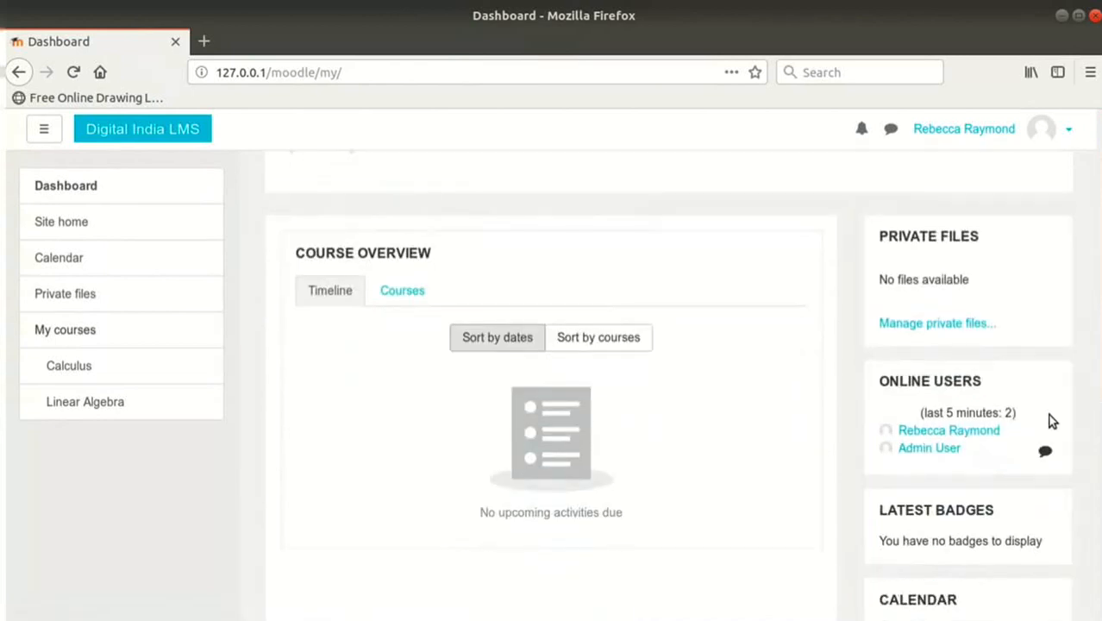
{"action": "left_click", "coordinate": [408, 288]}
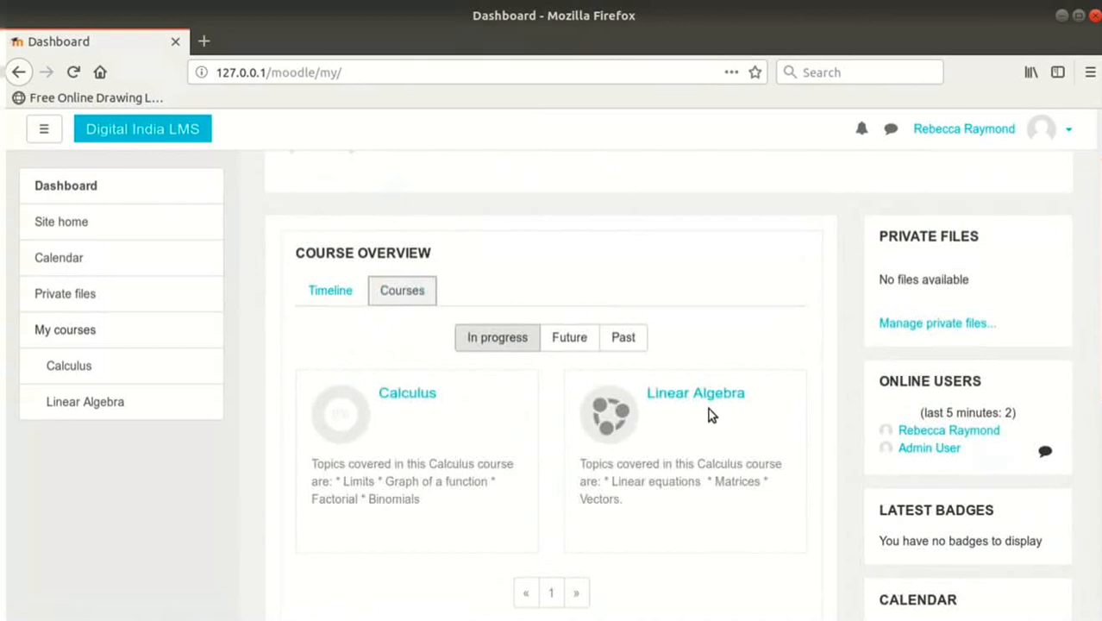
{"action": "left_click", "coordinate": [576, 339]}
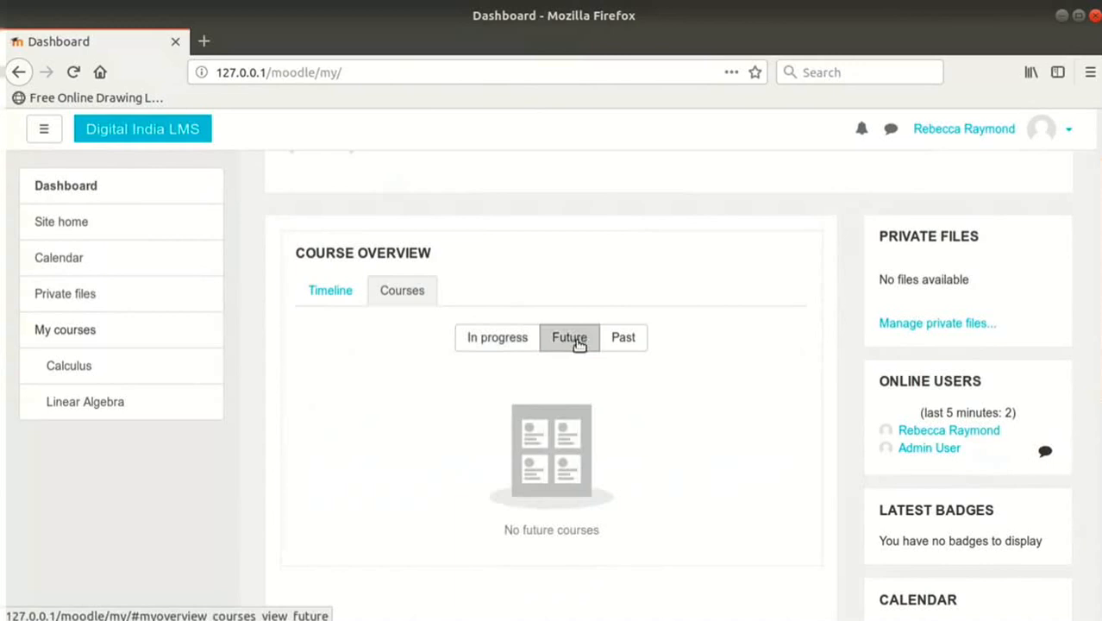
{"action": "left_click", "coordinate": [633, 347]}
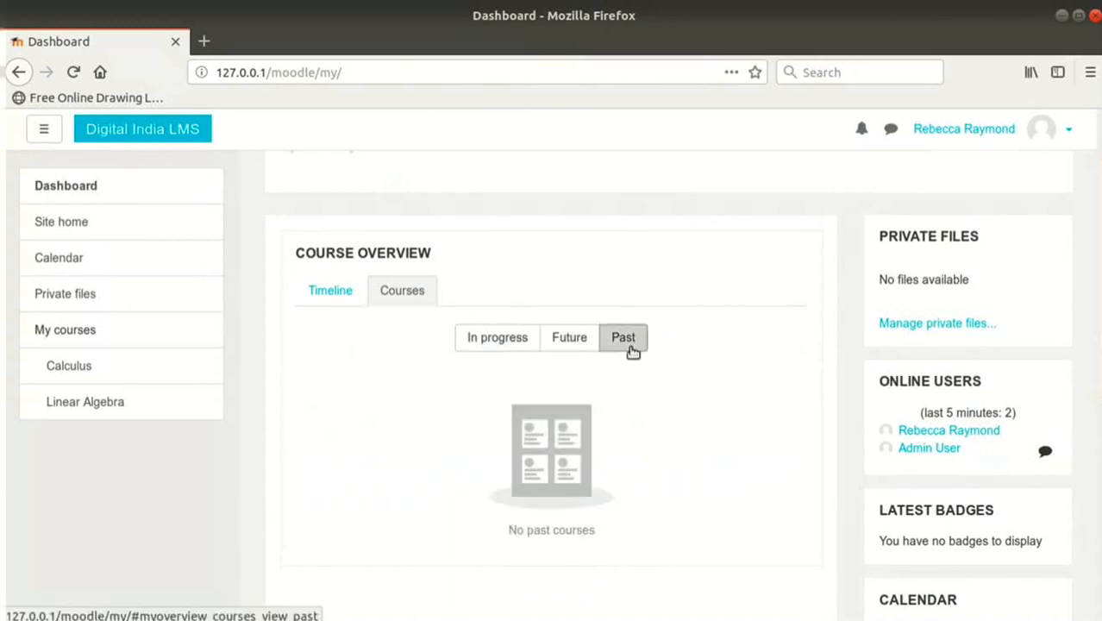
Step: Collapse the navigation drawer and expand it again
{"action": "scroll", "coordinate": [811, 387], "scroll_direction": "up", "scroll_amount": 2}
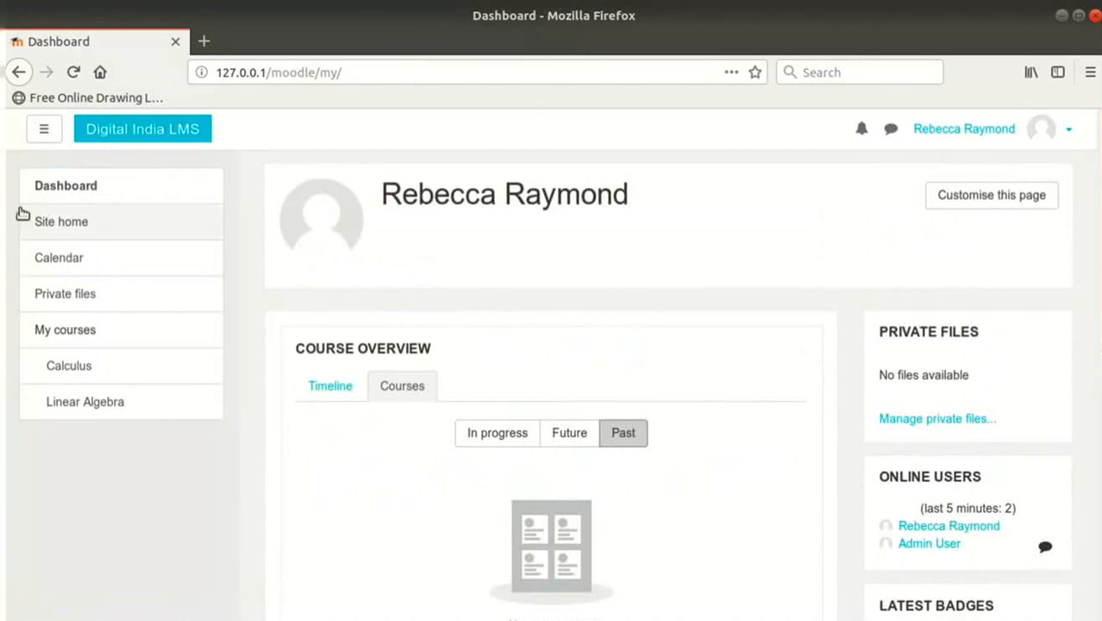
{"action": "left_click", "coordinate": [45, 131]}
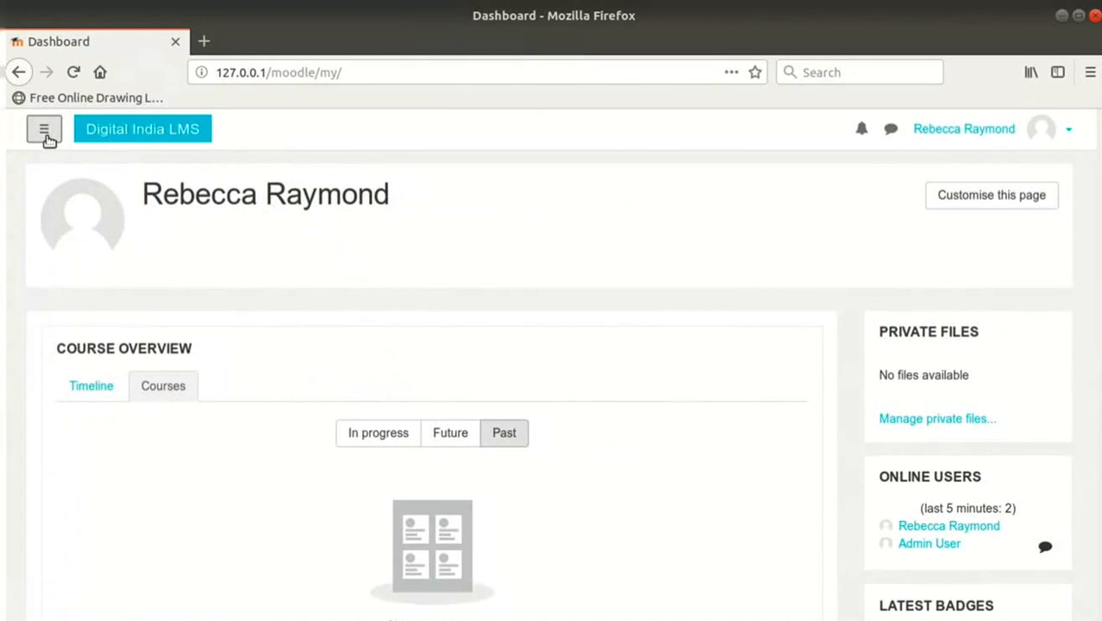
{"action": "left_click", "coordinate": [44, 131]}
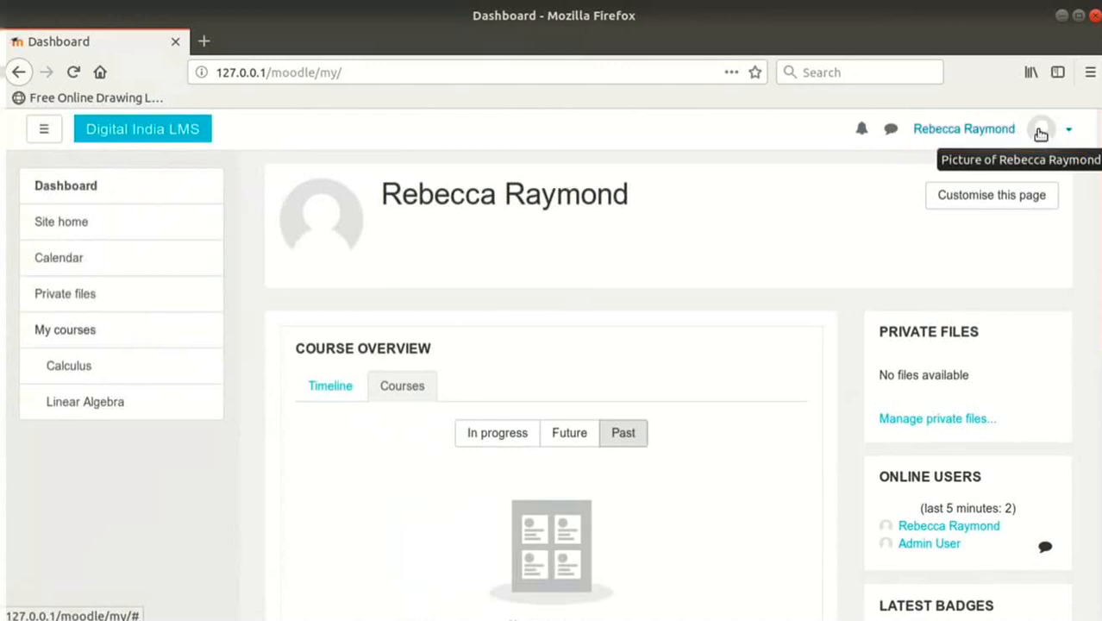
Step: Open the signed-in account's profile page and open its user details for editing
{"action": "left_click", "coordinate": [1041, 133]}
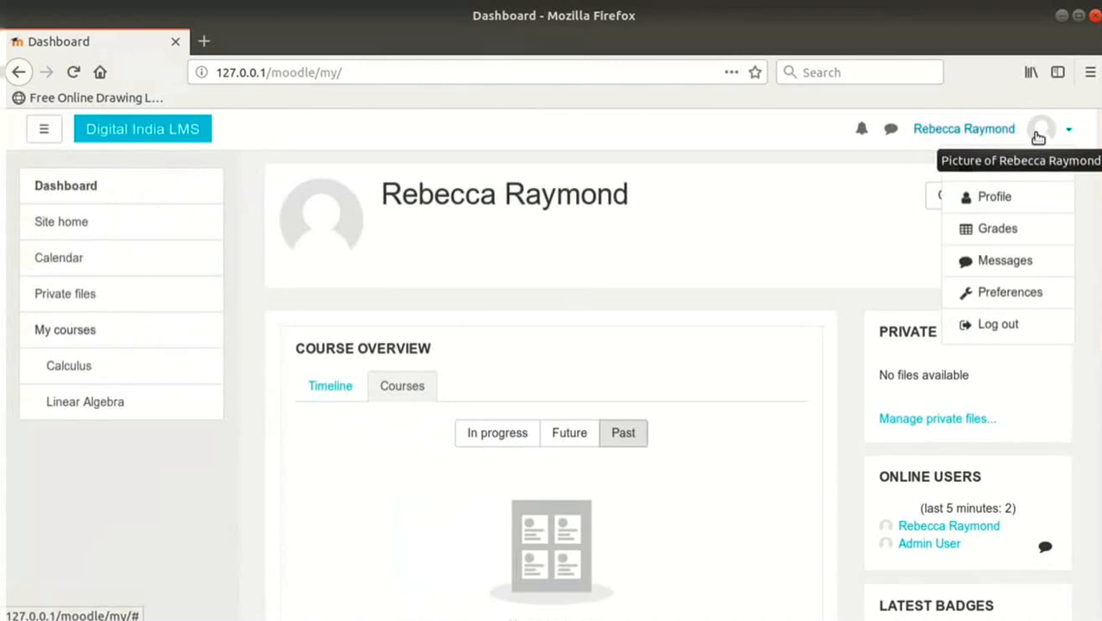
{"action": "left_click", "coordinate": [1040, 137]}
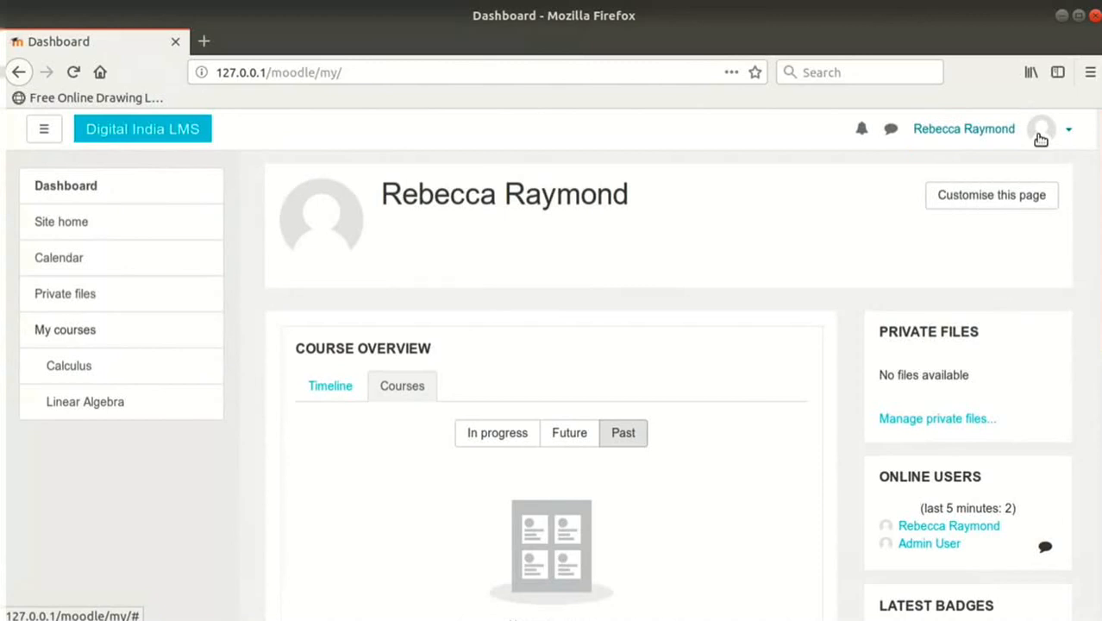
{"action": "left_click", "coordinate": [1041, 137]}
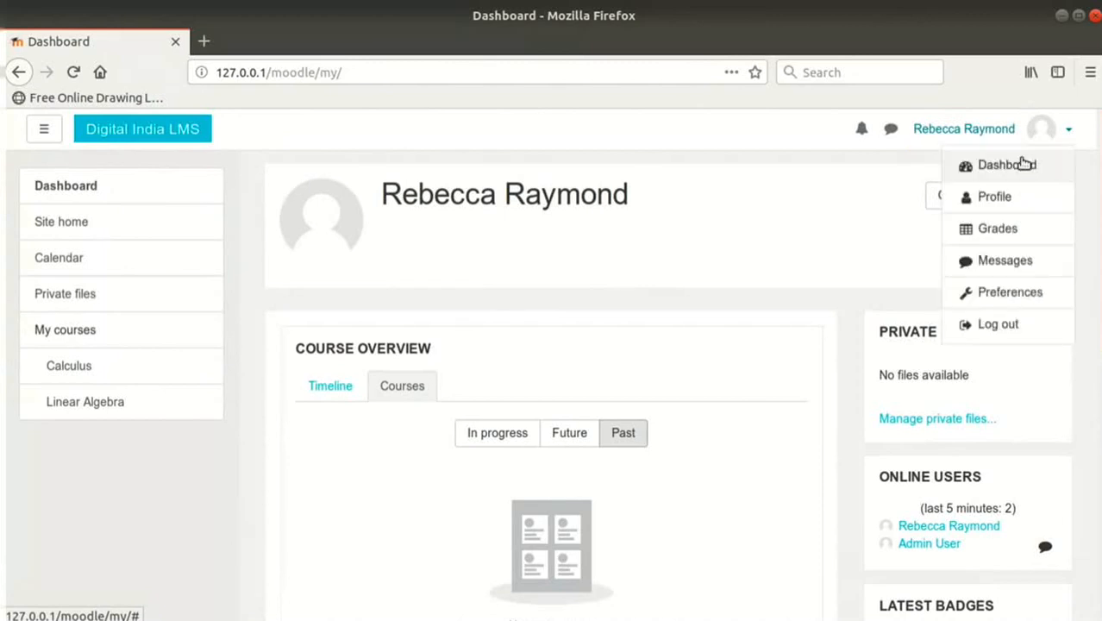
{"action": "left_click", "coordinate": [996, 198]}
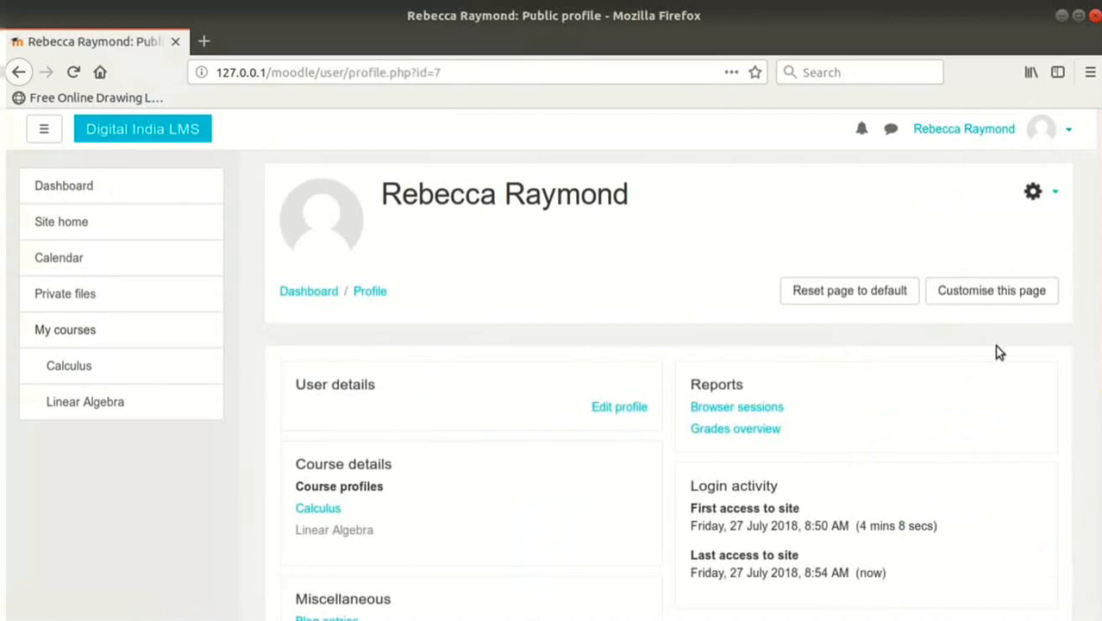
{"action": "scroll", "coordinate": [988, 345], "scroll_direction": "down", "scroll_amount": 3}
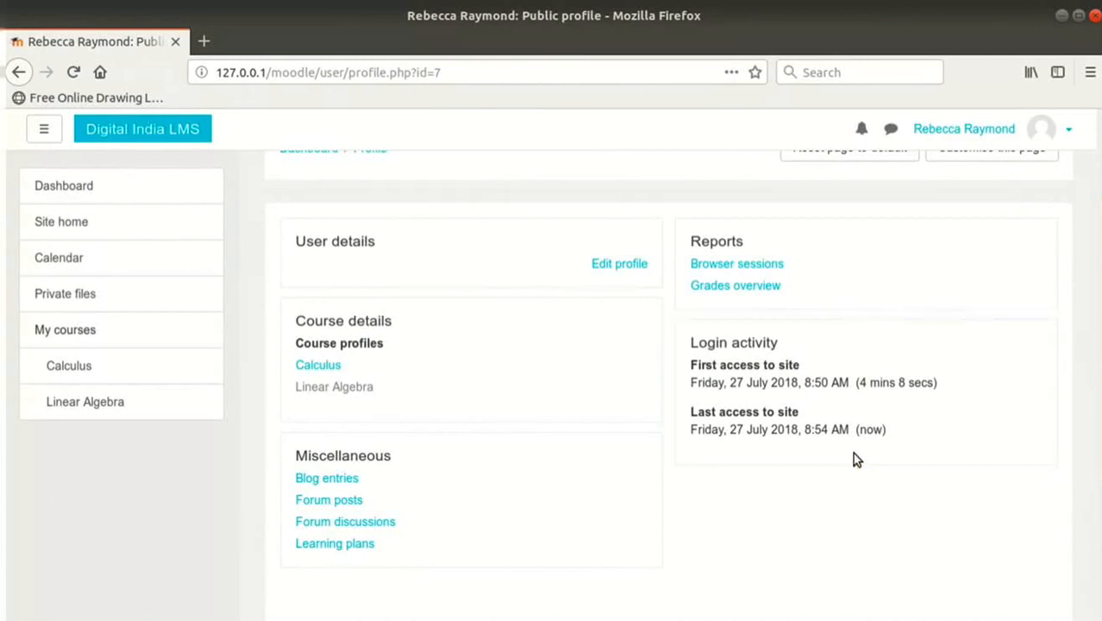
{"action": "left_click", "coordinate": [638, 266]}
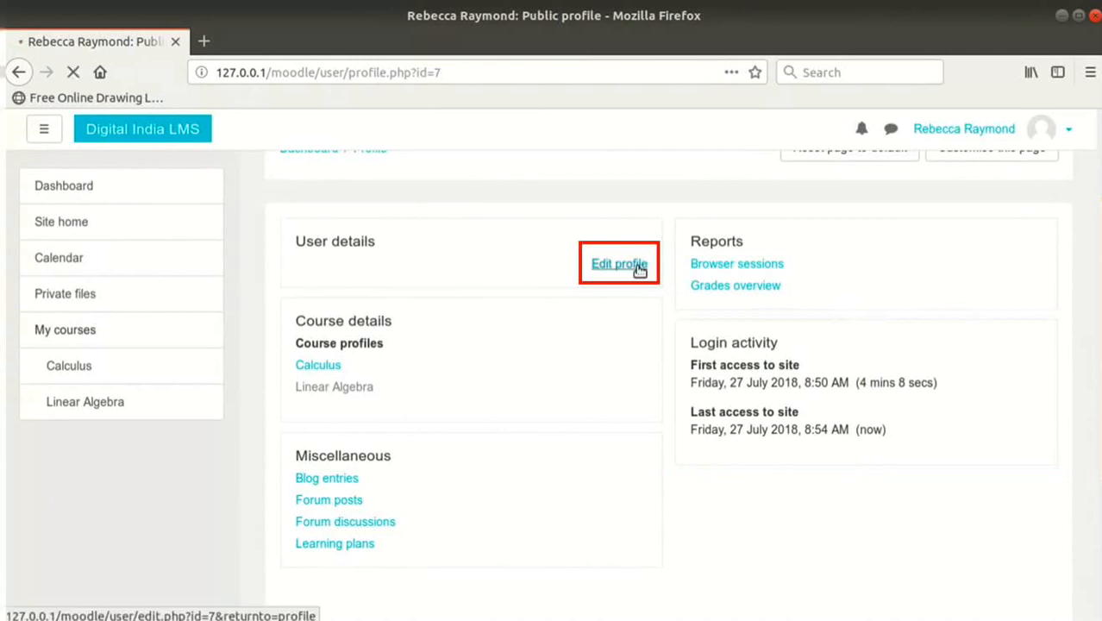
{"action": "left_click", "coordinate": [618, 264]}
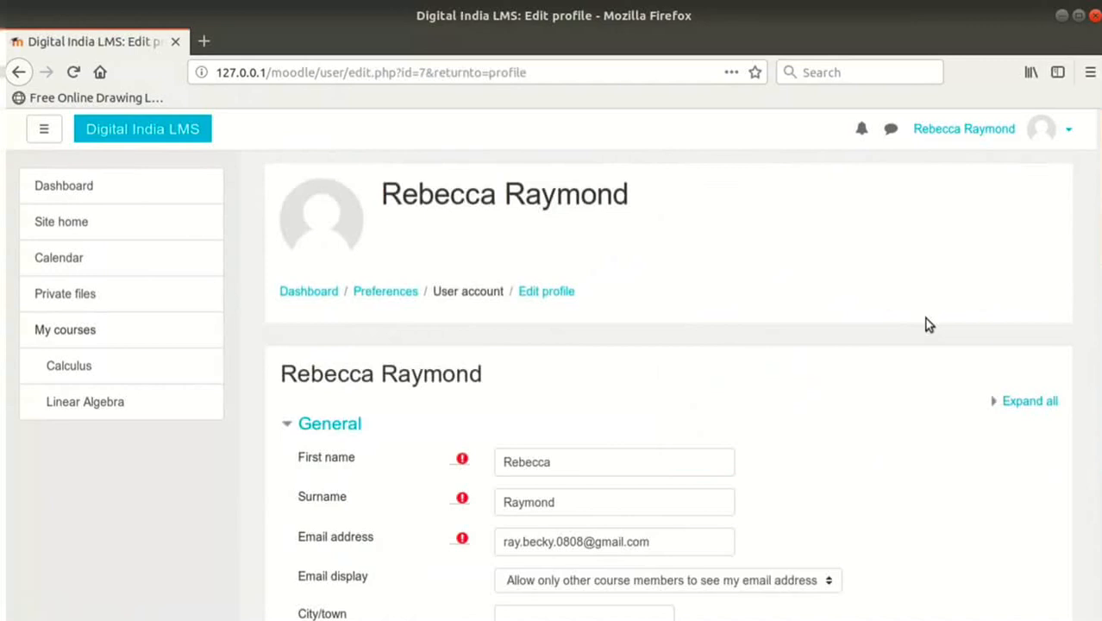
Step: Look through the profile form, expand all of its sections, and collapse them all
{"action": "scroll", "coordinate": [927, 326], "scroll_direction": "down", "scroll_amount": 2}
{"action": "scroll", "coordinate": [789, 350], "scroll_direction": "down", "scroll_amount": 10}
{"action": "scroll", "coordinate": [791, 351], "scroll_direction": "down", "scroll_amount": 1}
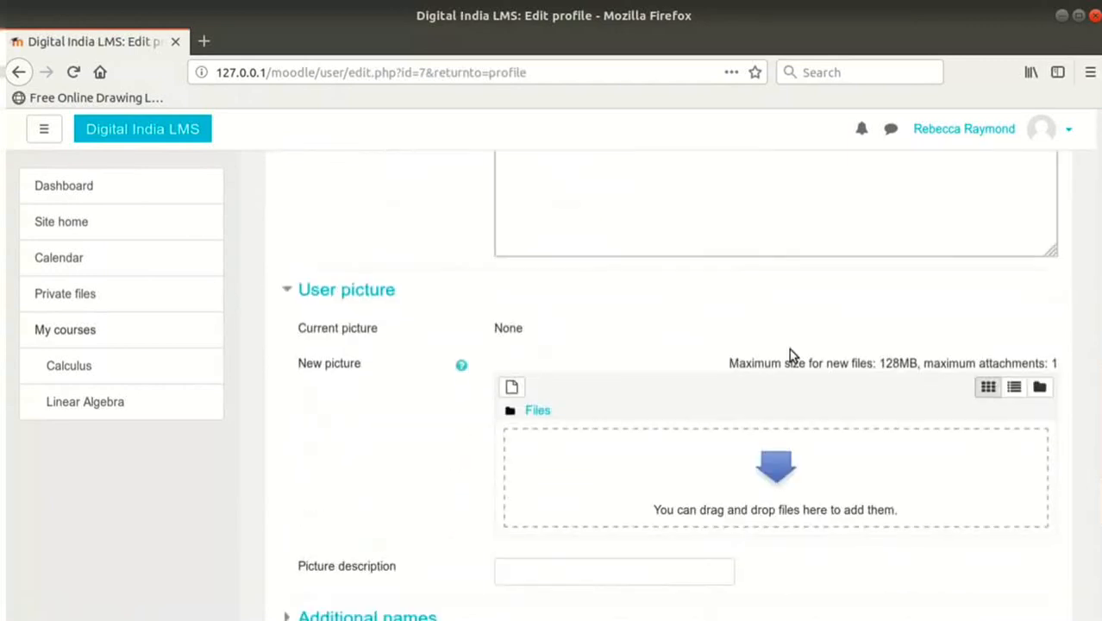
{"action": "scroll", "coordinate": [789, 348], "scroll_direction": "down", "scroll_amount": 5}
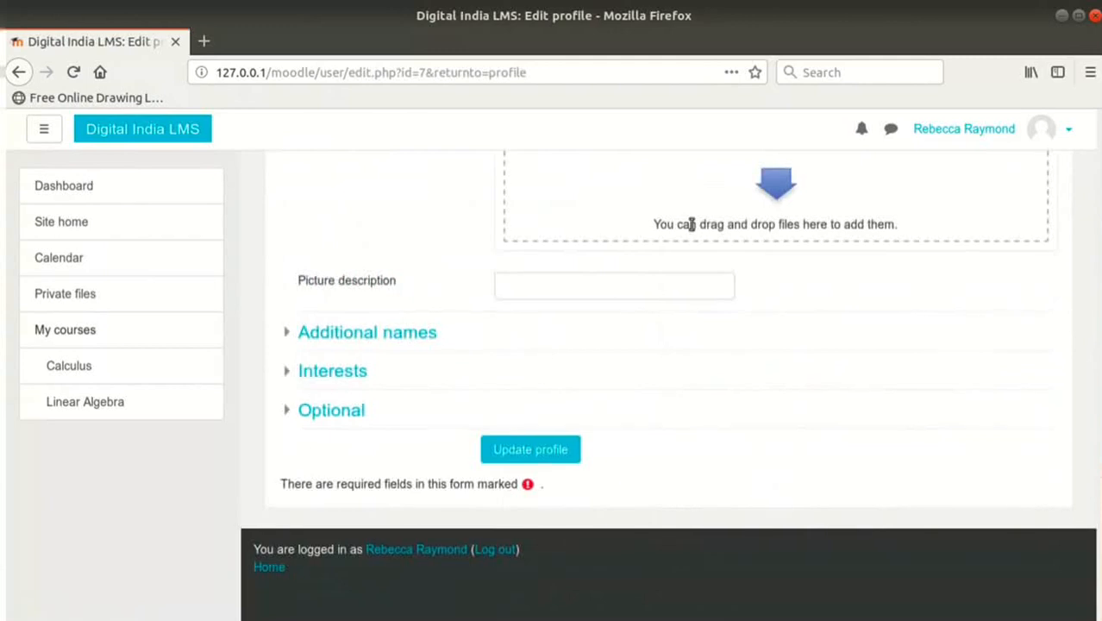
{"action": "scroll", "coordinate": [690, 226], "scroll_direction": "up", "scroll_amount": 10}
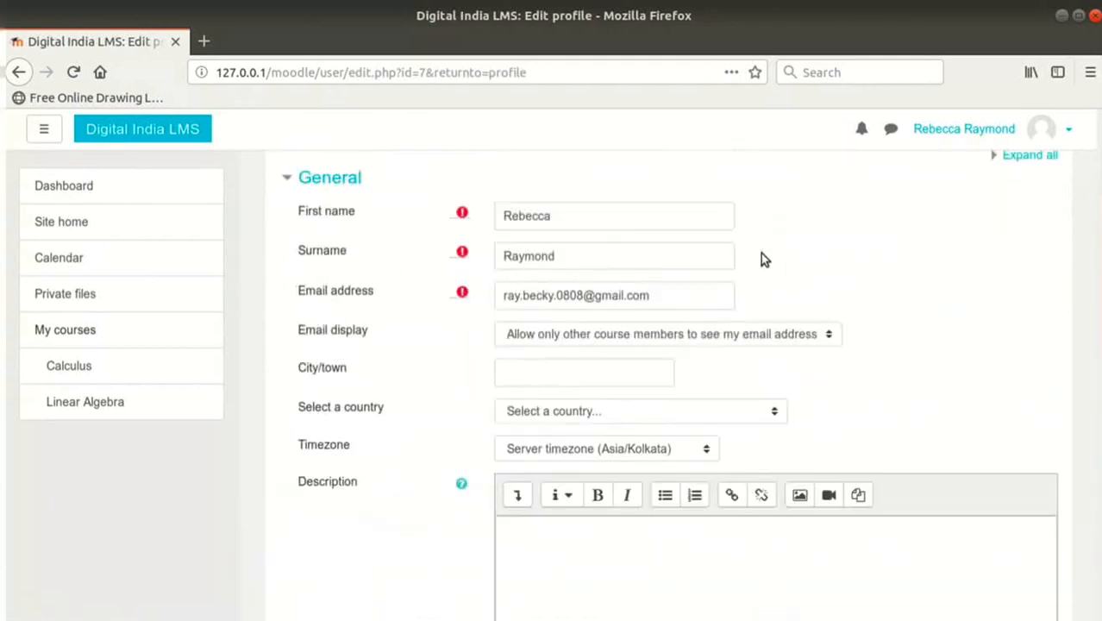
{"action": "scroll", "coordinate": [694, 234], "scroll_direction": "up", "scroll_amount": 4}
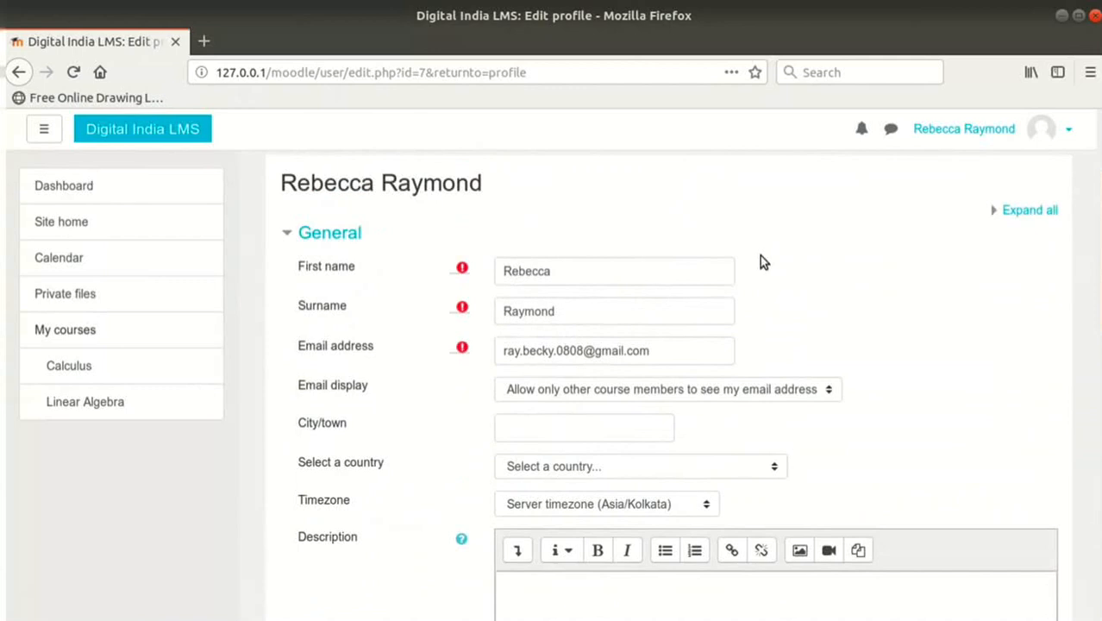
{"action": "left_click", "coordinate": [1039, 212]}
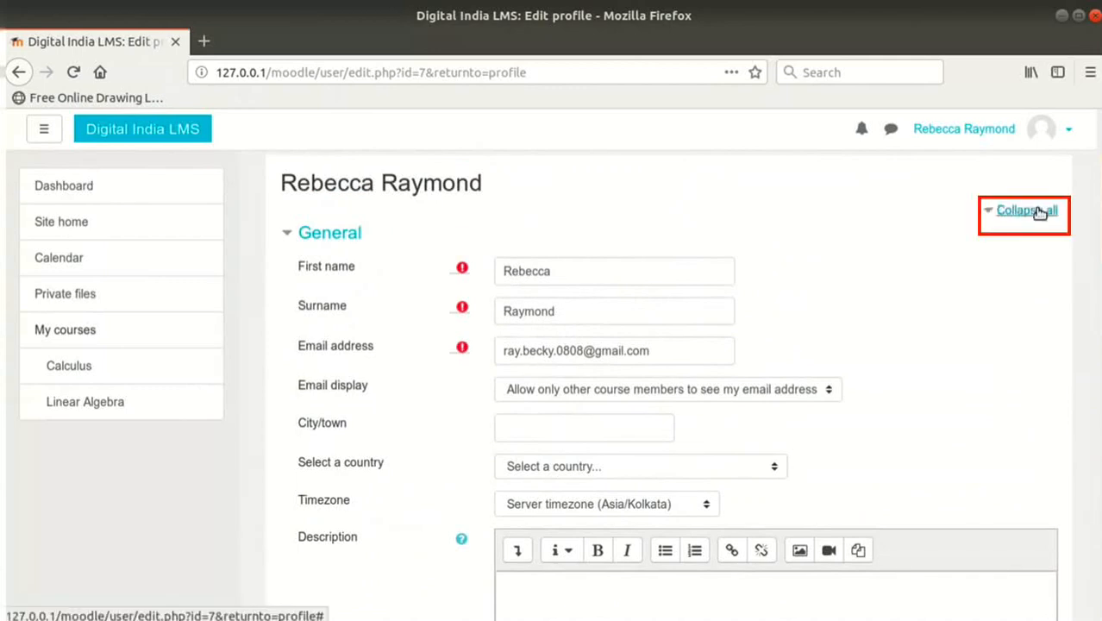
{"action": "left_click", "coordinate": [1039, 211]}
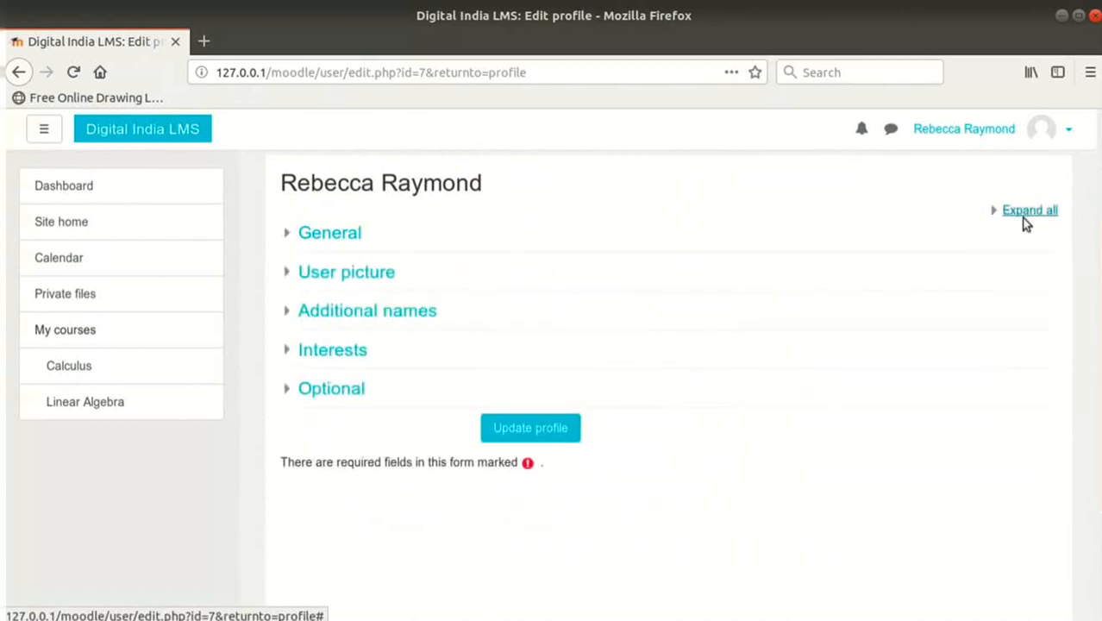
Step: Expand the General section and fill the description with contact details, specialization, background, R&D areas/projects and courses taught
{"action": "left_click", "coordinate": [332, 234]}
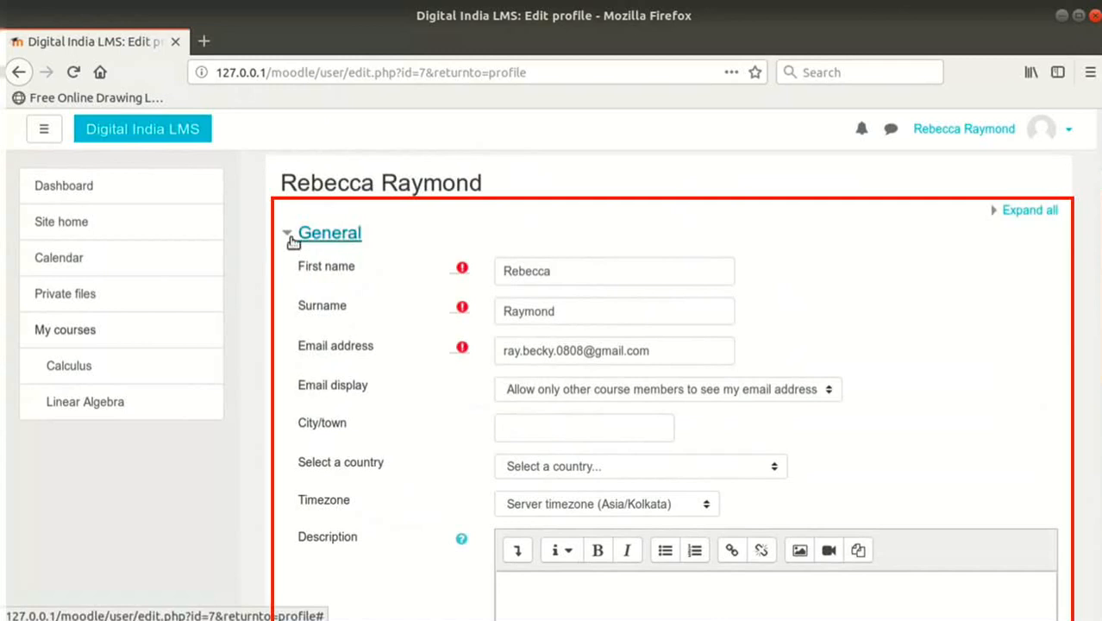
{"action": "left_click", "coordinate": [293, 238]}
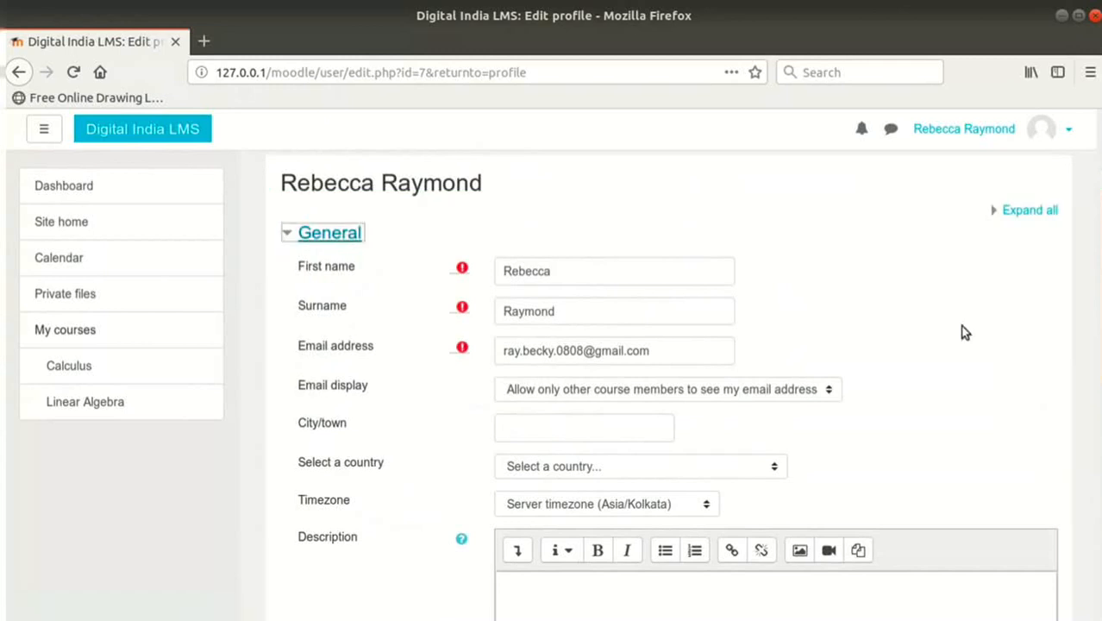
{"action": "scroll", "coordinate": [966, 333], "scroll_direction": "down", "scroll_amount": 3}
{"action": "left_click", "coordinate": [714, 480]}
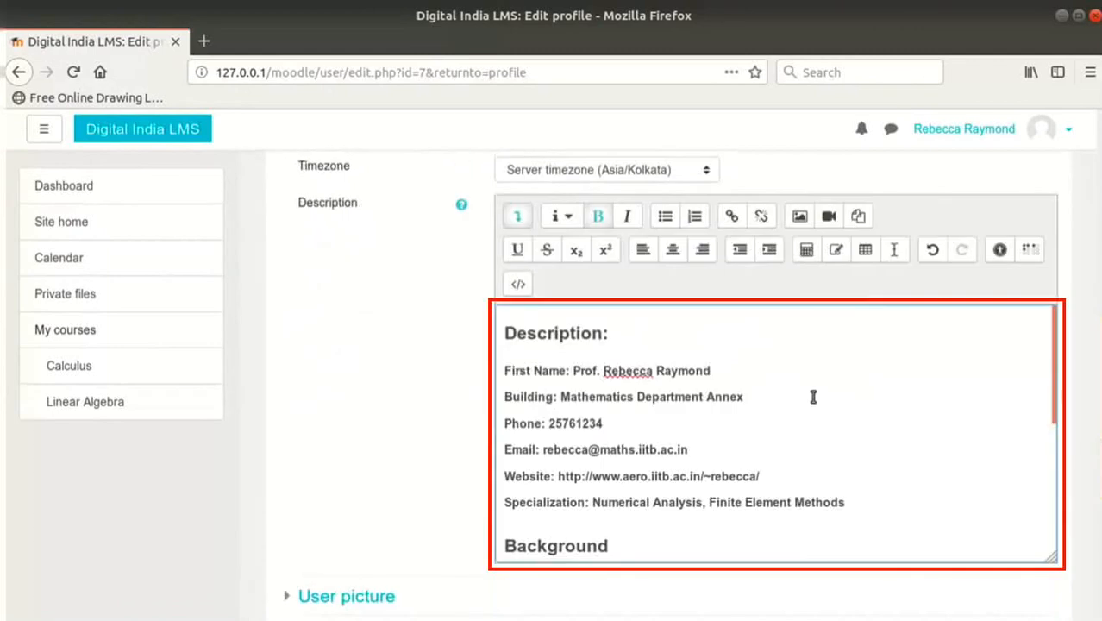
{"action": "scroll", "coordinate": [813, 397], "scroll_direction": "down", "scroll_amount": 2}
{"action": "scroll", "coordinate": [813, 397], "scroll_direction": "down", "scroll_amount": 3}
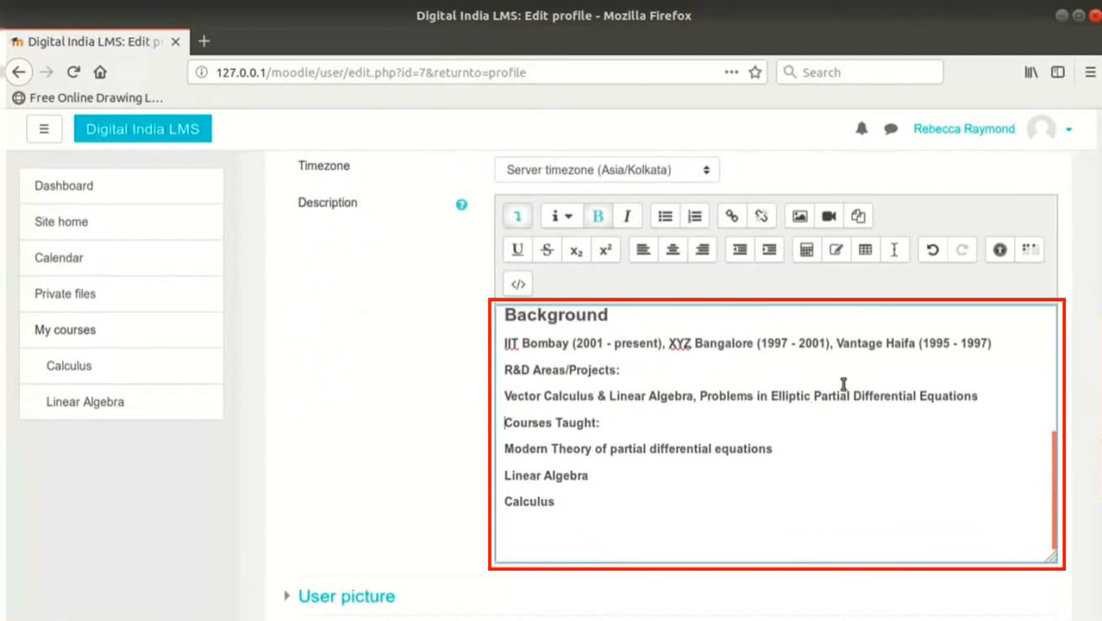
Step: Expand the User picture section of the profile form
{"action": "scroll", "coordinate": [844, 385], "scroll_direction": "down", "scroll_amount": 2}
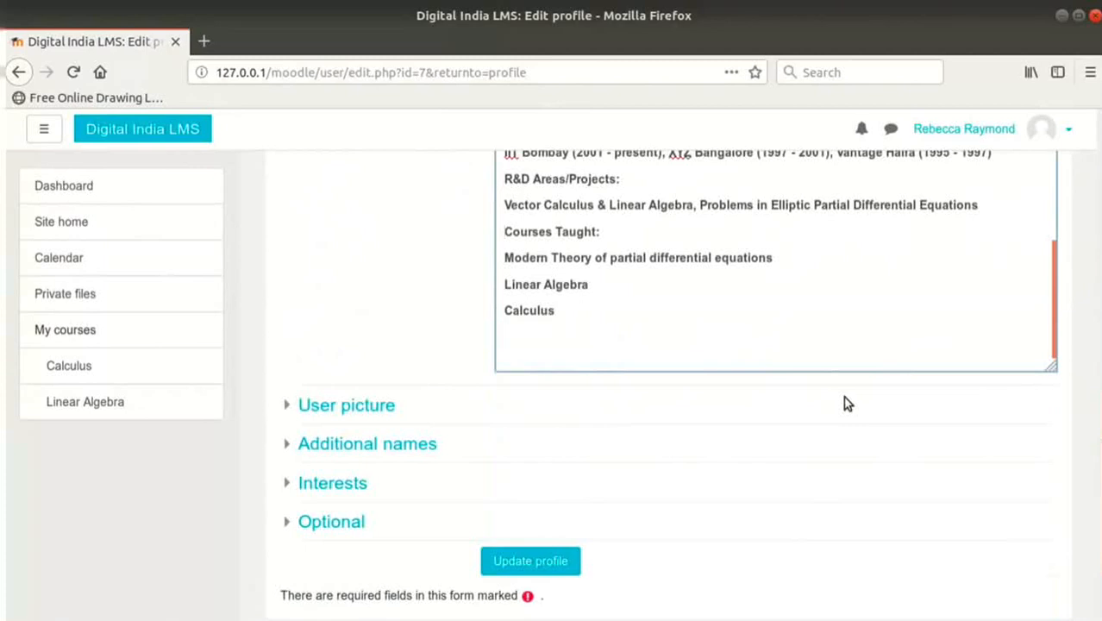
{"action": "scroll", "coordinate": [844, 404], "scroll_direction": "down", "scroll_amount": 1}
{"action": "left_click", "coordinate": [291, 357]}
{"action": "scroll", "coordinate": [696, 510], "scroll_direction": "down", "scroll_amount": 1}
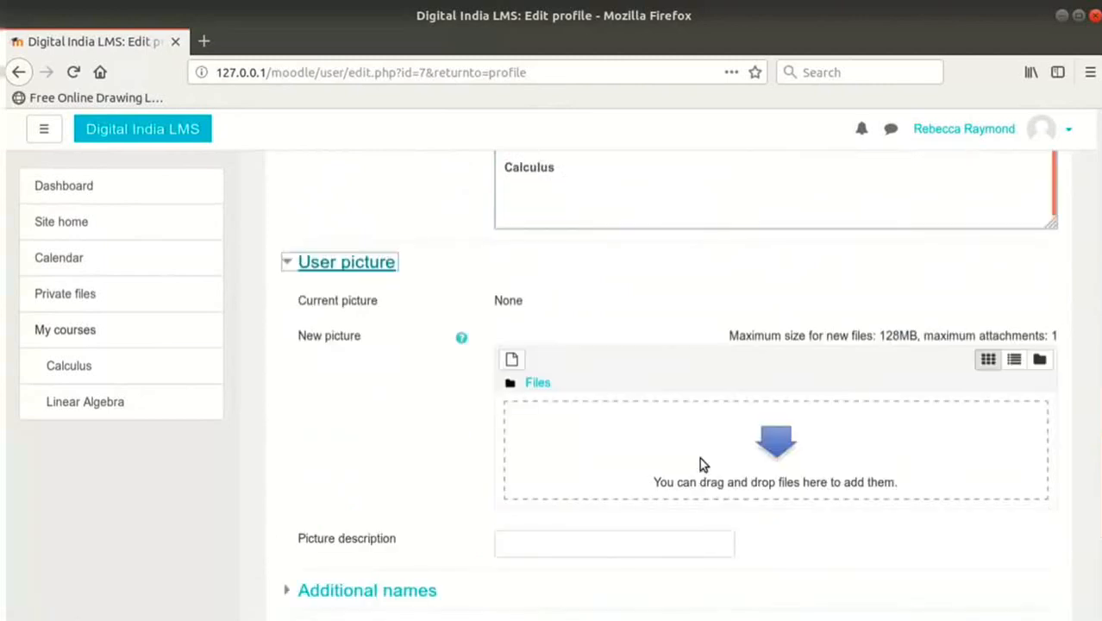
Step: Fill in the Optional section with institution IIT Bombay, department Mathematics and the phone number
{"action": "scroll", "coordinate": [639, 504], "scroll_direction": "up", "scroll_amount": 1}
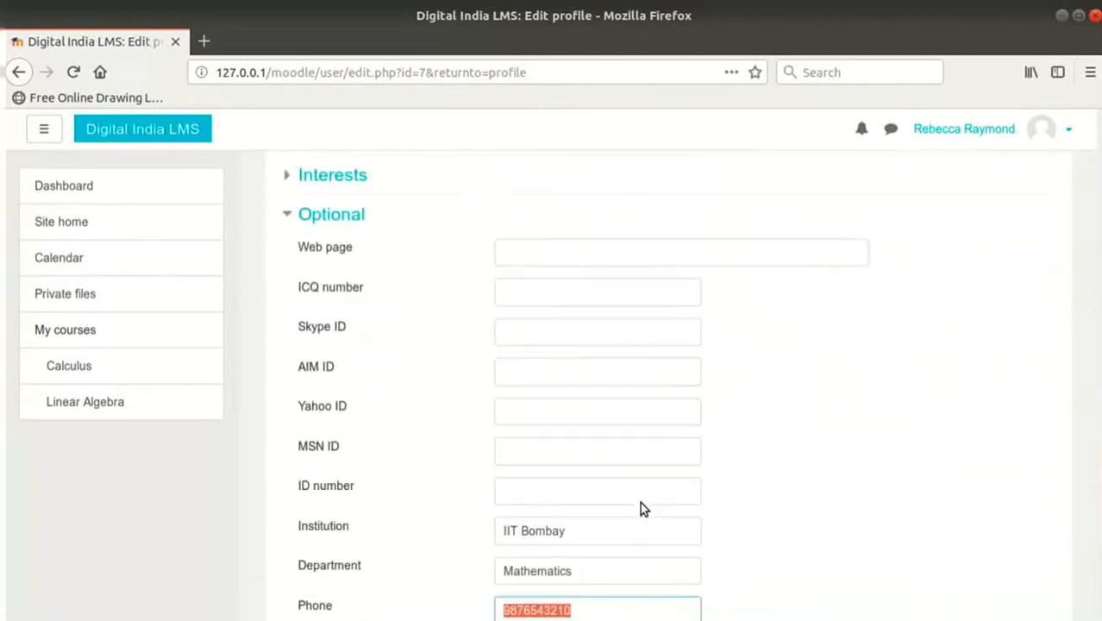
{"action": "scroll", "coordinate": [639, 502], "scroll_direction": "down", "scroll_amount": 3}
{"action": "scroll", "coordinate": [642, 503], "scroll_direction": "down", "scroll_amount": 2}
{"action": "left_click", "coordinate": [776, 412]}
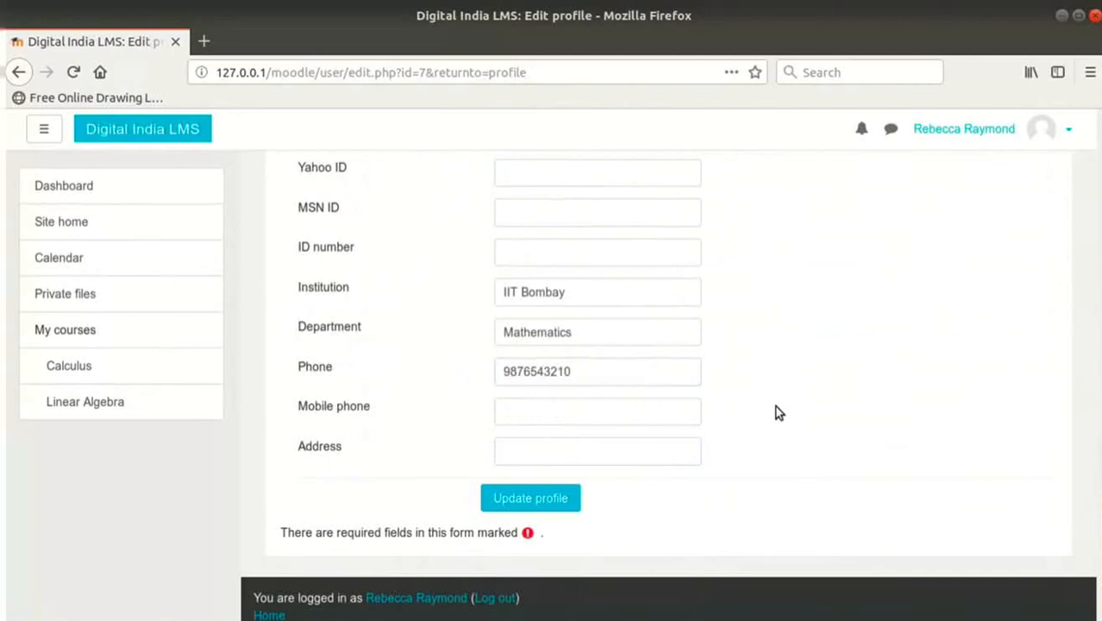
Step: Save the edited user profile with the filled-in description and optional details
{"action": "scroll", "coordinate": [777, 413], "scroll_direction": "down", "scroll_amount": 1}
{"action": "scroll", "coordinate": [779, 412], "scroll_direction": "down", "scroll_amount": 1}
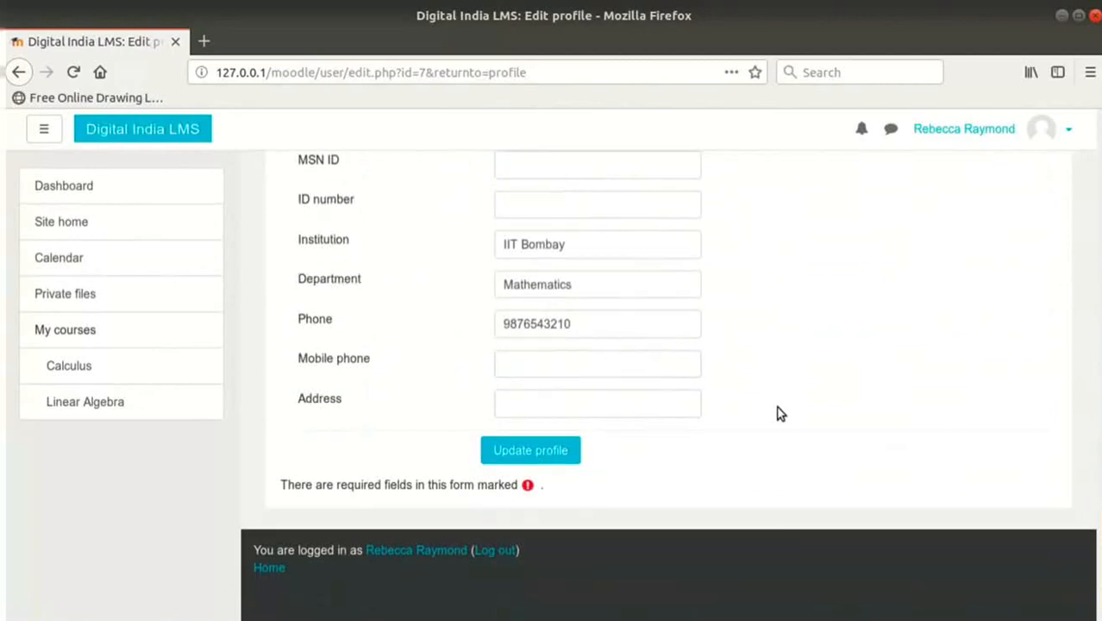
{"action": "left_click", "coordinate": [569, 454]}
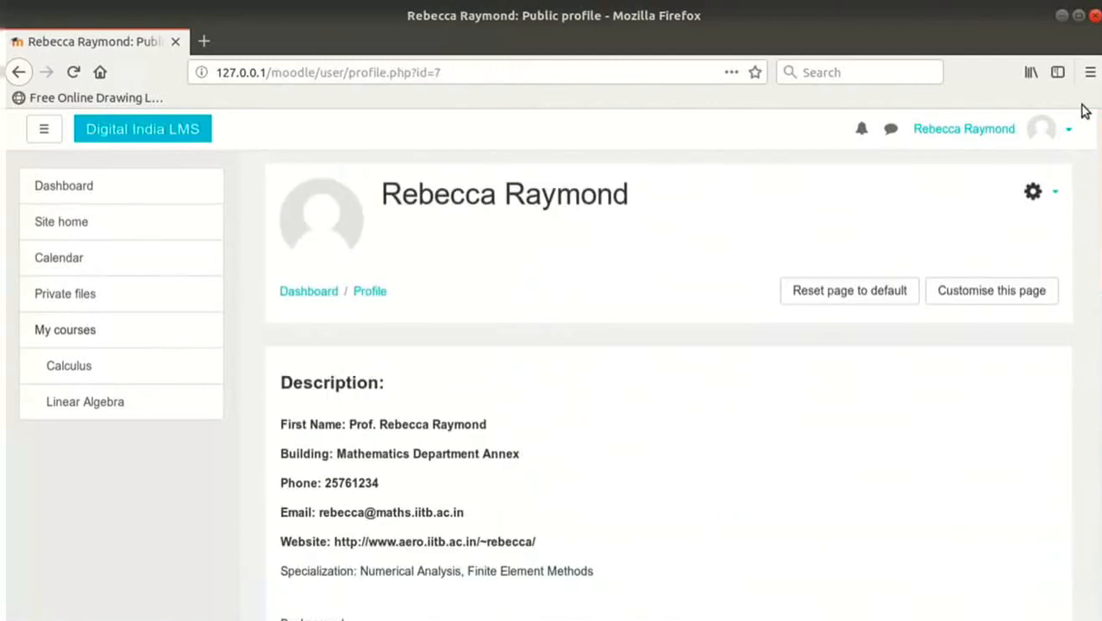
Step: Open the calendar preferences of the user account and set the time display format to 24-hour
{"action": "left_click", "coordinate": [1043, 131]}
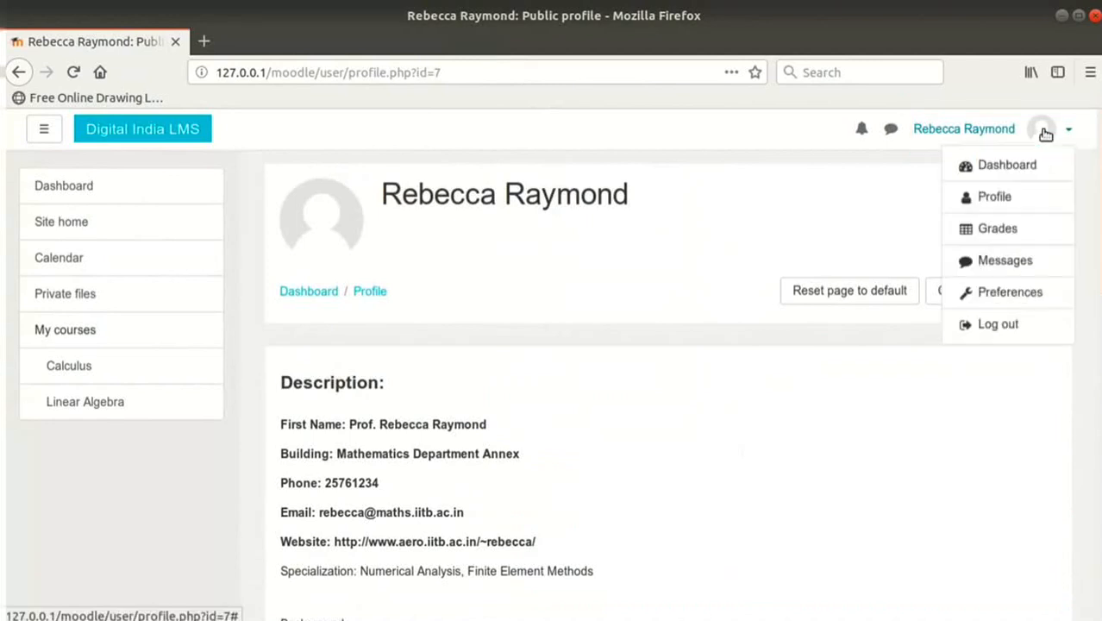
{"action": "left_click", "coordinate": [1029, 293]}
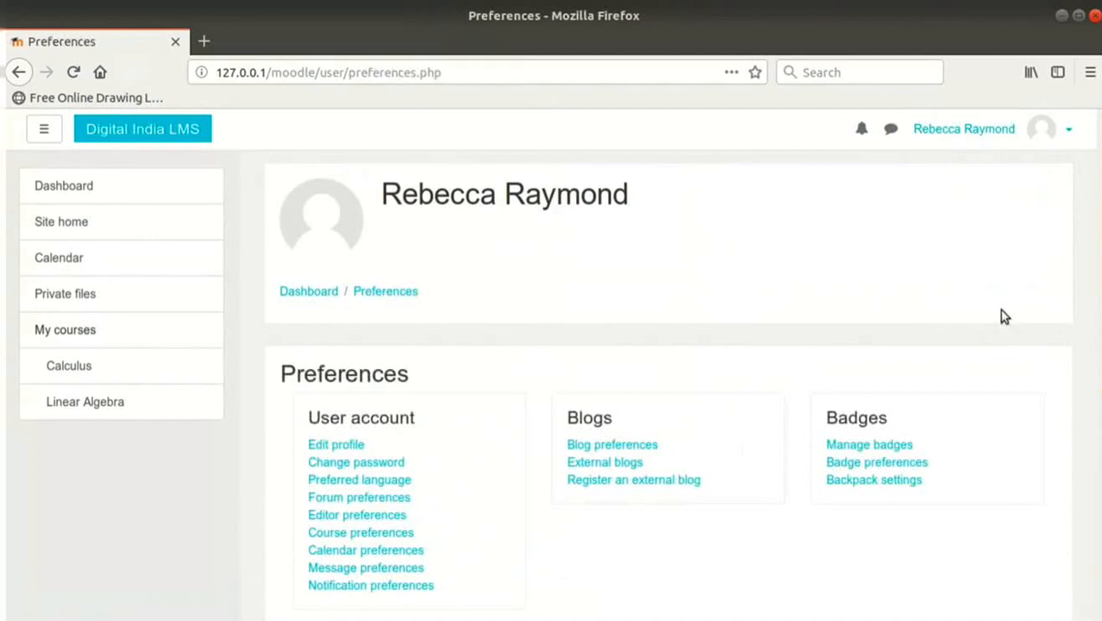
{"action": "scroll", "coordinate": [1002, 316], "scroll_direction": "down", "scroll_amount": 2}
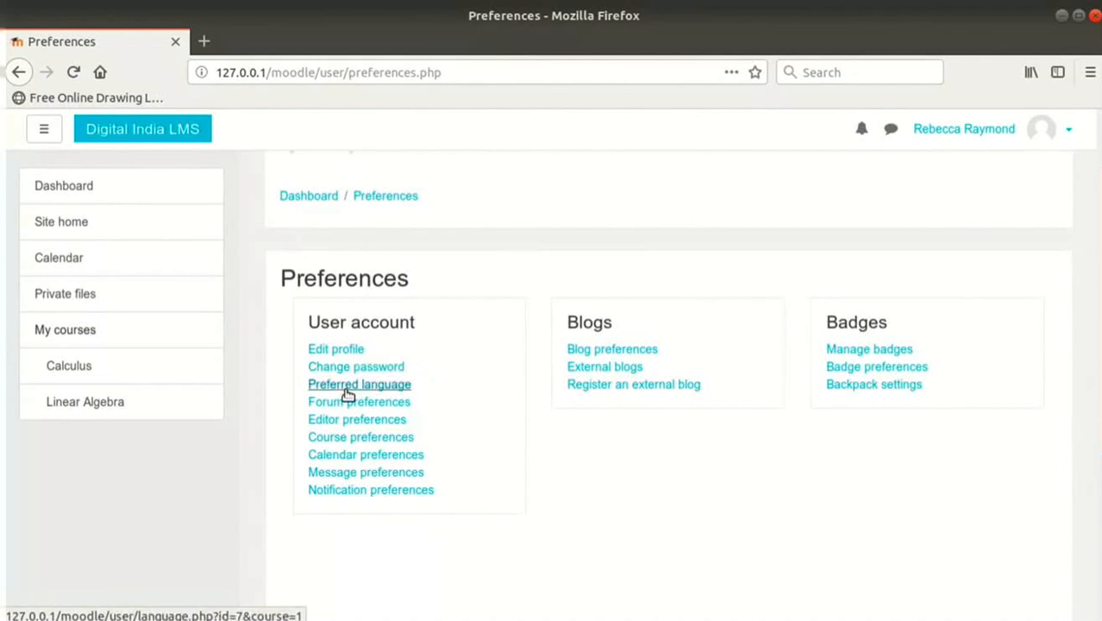
{"action": "left_click", "coordinate": [365, 457]}
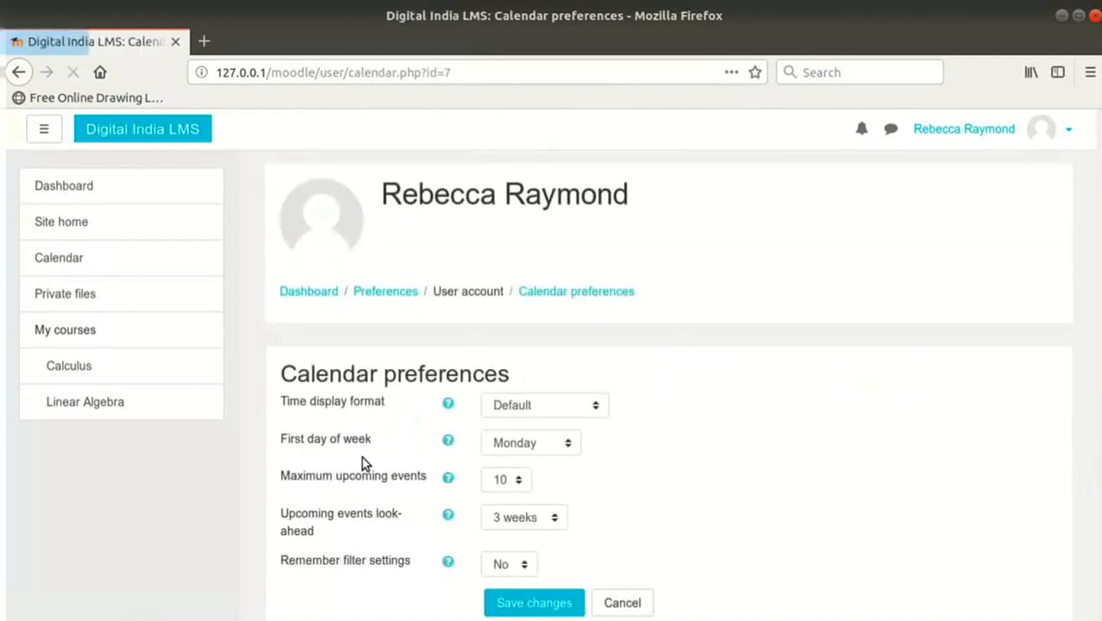
{"action": "scroll", "coordinate": [787, 362], "scroll_direction": "down", "scroll_amount": 2}
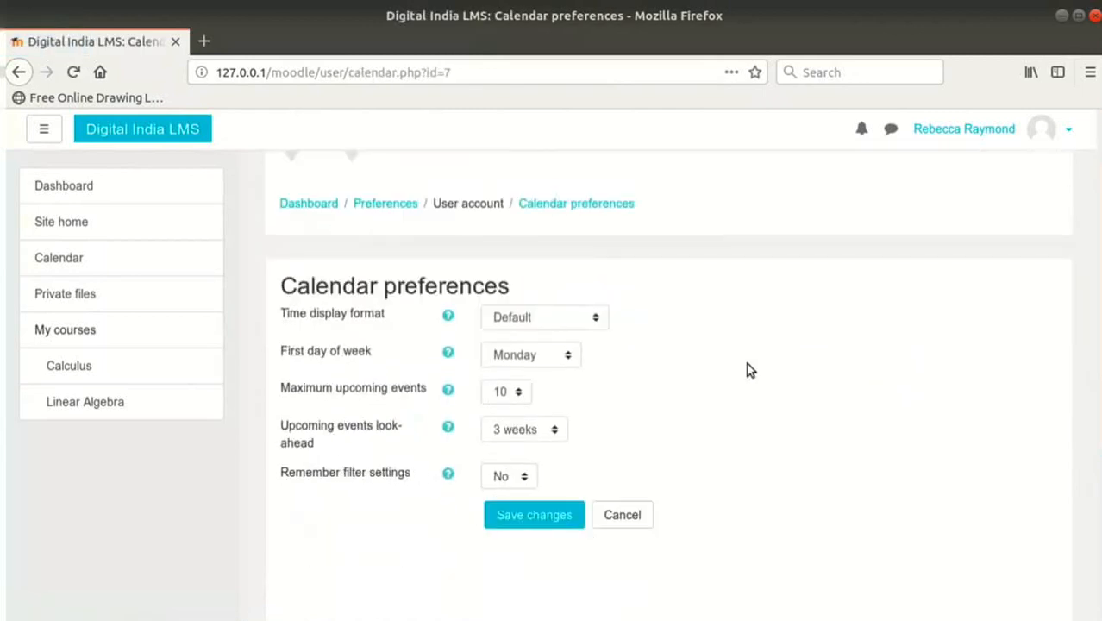
{"action": "left_click", "coordinate": [569, 315]}
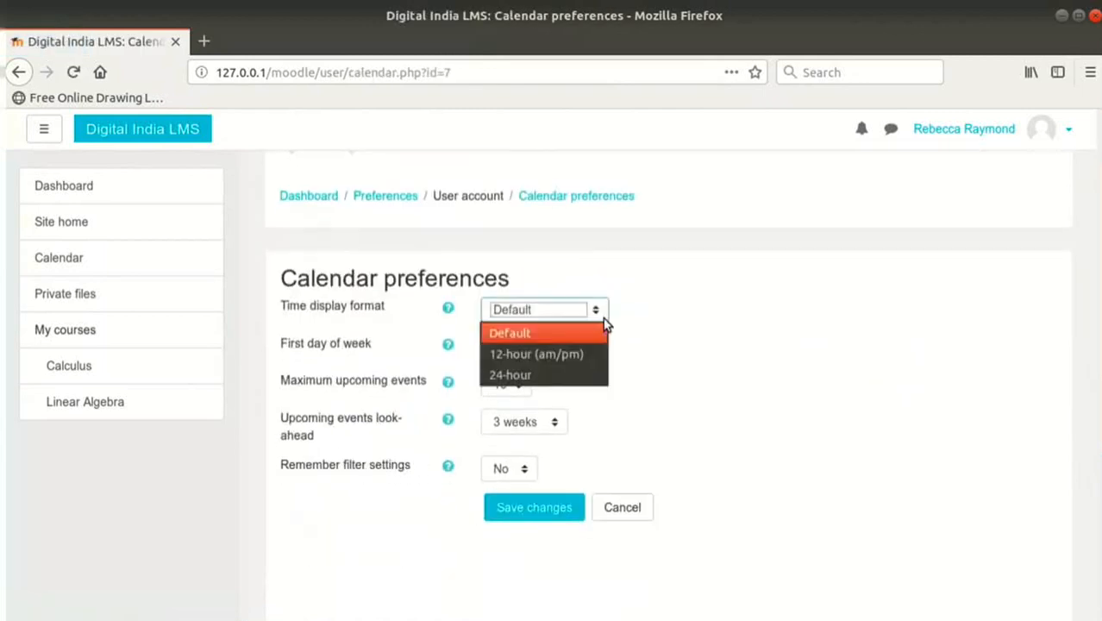
{"action": "left_click", "coordinate": [547, 374]}
{"action": "left_click", "coordinate": [765, 406]}
{"action": "scroll", "coordinate": [764, 404], "scroll_direction": "down", "scroll_amount": 2}
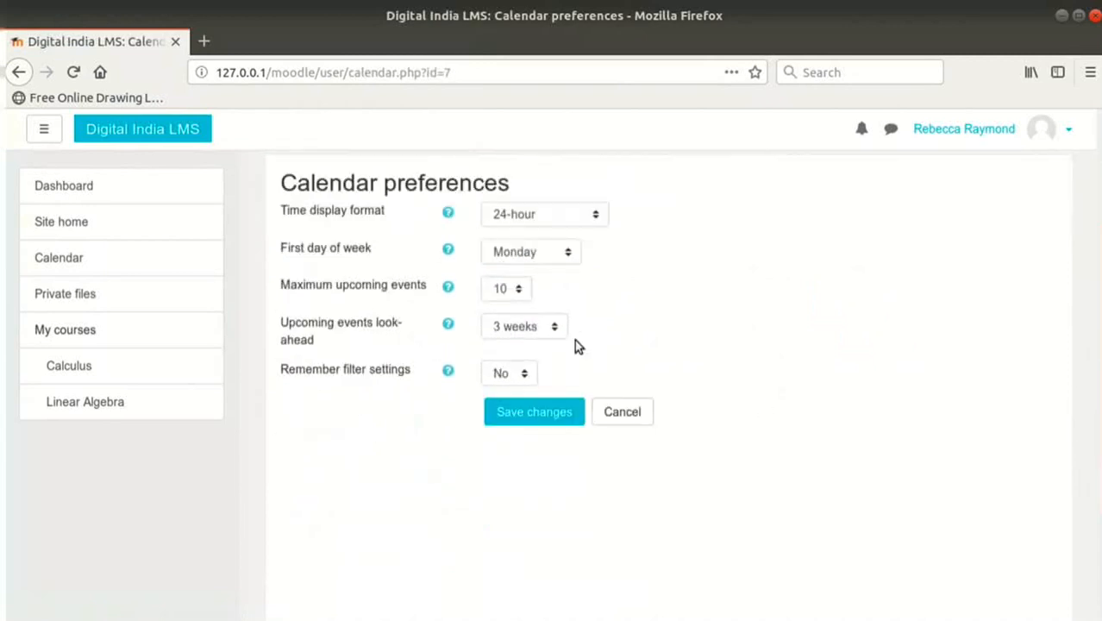
Step: Set the upcoming events look-ahead to 2 weeks and save the calendar preferences
{"action": "left_click", "coordinate": [553, 330]}
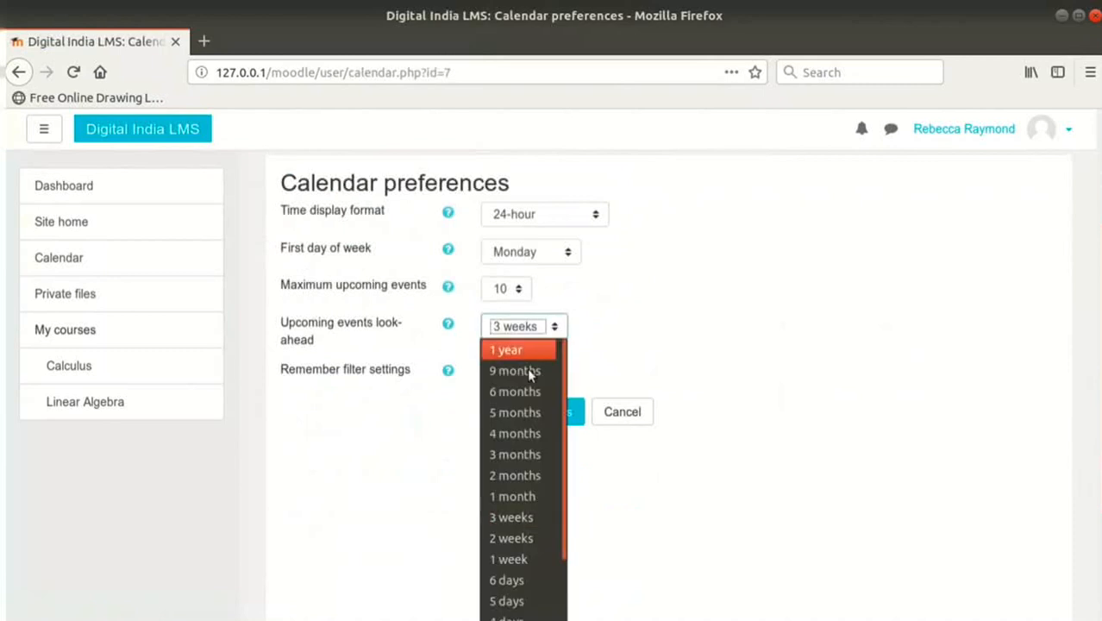
{"action": "left_click", "coordinate": [521, 540]}
{"action": "left_click", "coordinate": [912, 367]}
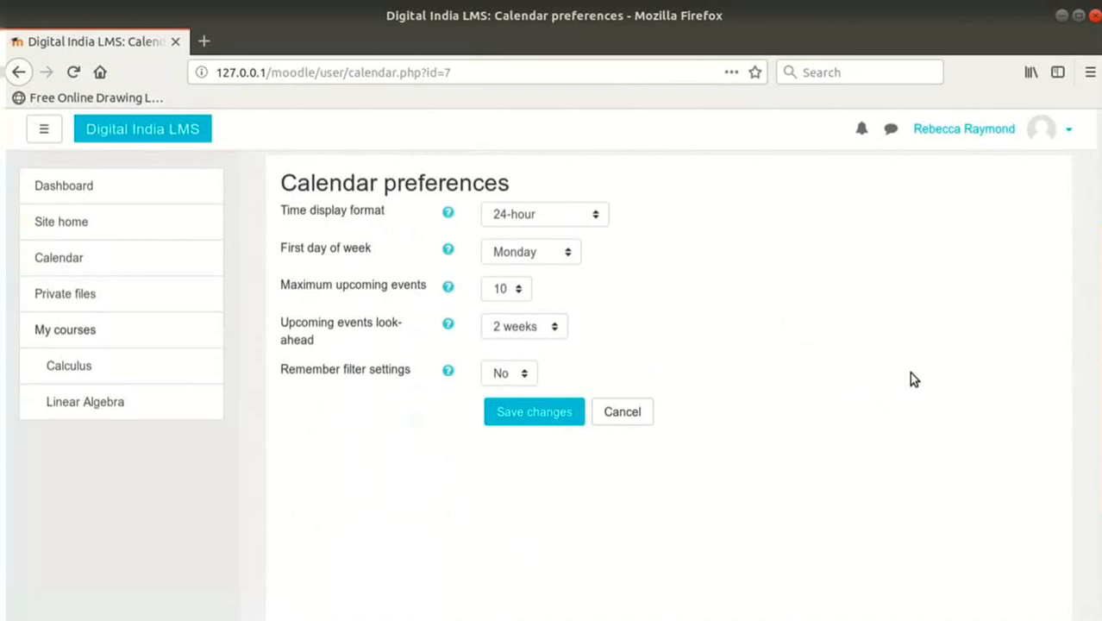
{"action": "left_click", "coordinate": [556, 414]}
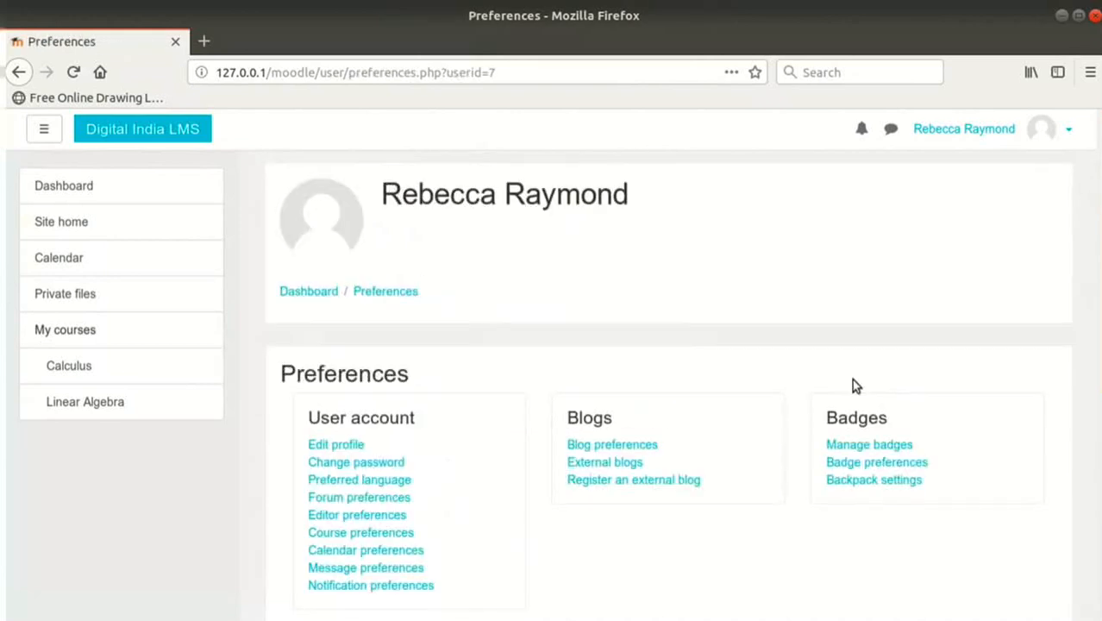
Step: Look over the remaining preferences, return to the dashboard and turn on customisation of the page
{"action": "scroll", "coordinate": [851, 379], "scroll_direction": "down", "scroll_amount": 3}
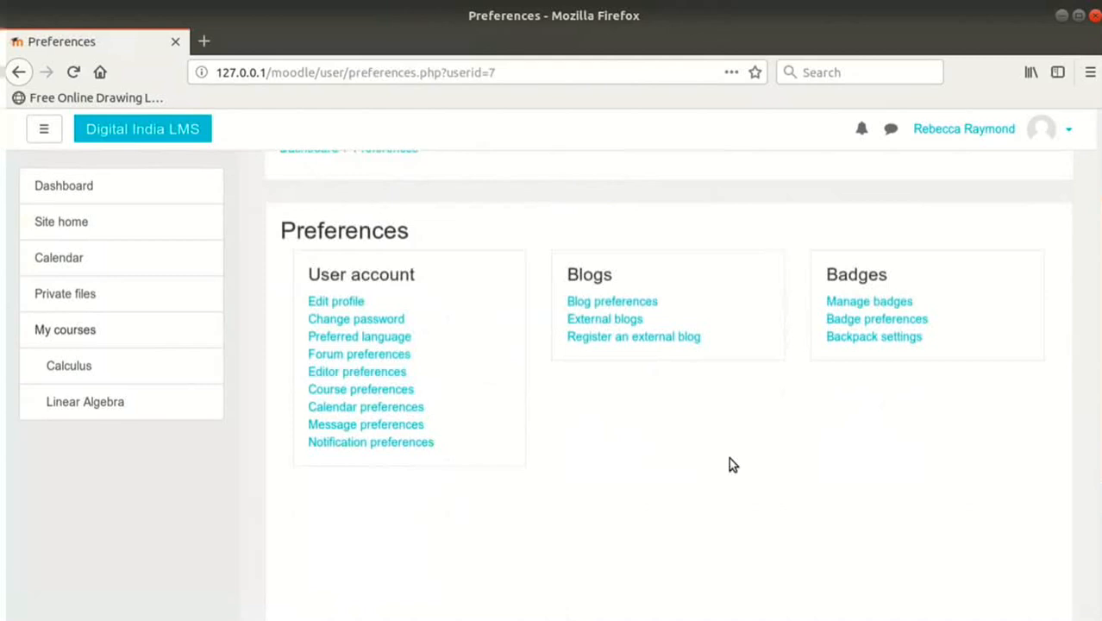
{"action": "scroll", "coordinate": [724, 453], "scroll_direction": "up", "scroll_amount": 2}
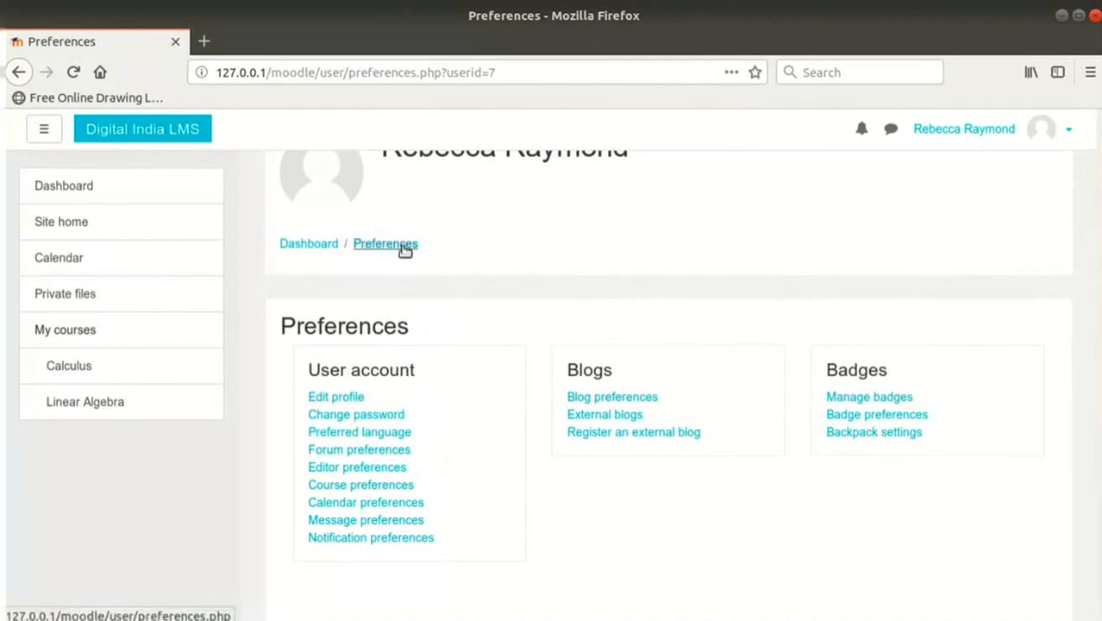
{"action": "left_click", "coordinate": [309, 244]}
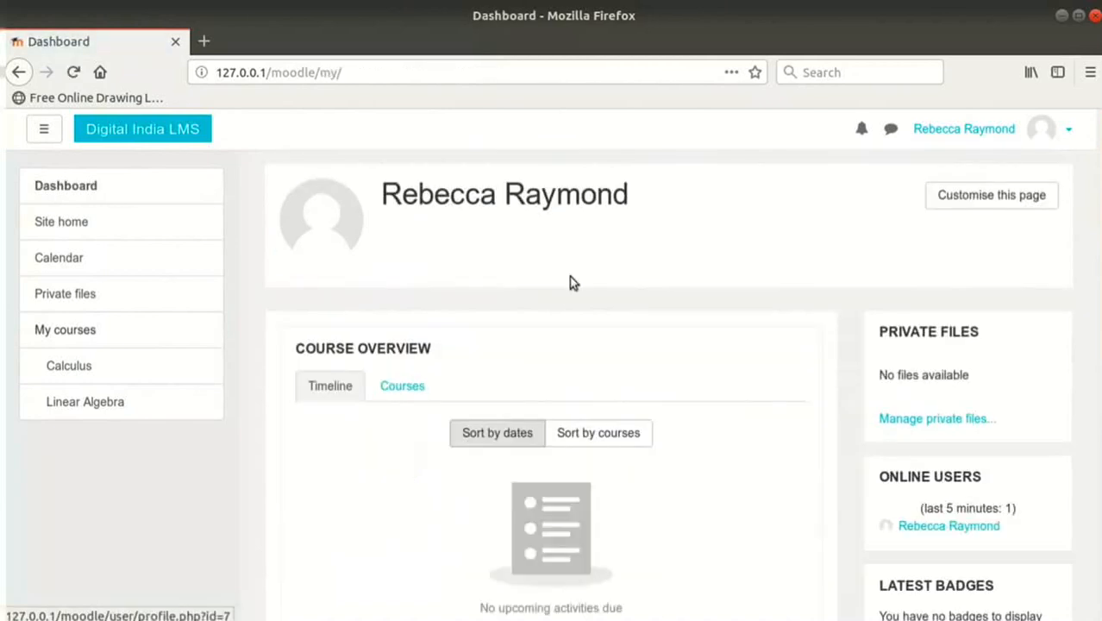
{"action": "scroll", "coordinate": [570, 276], "scroll_direction": "down", "scroll_amount": 2}
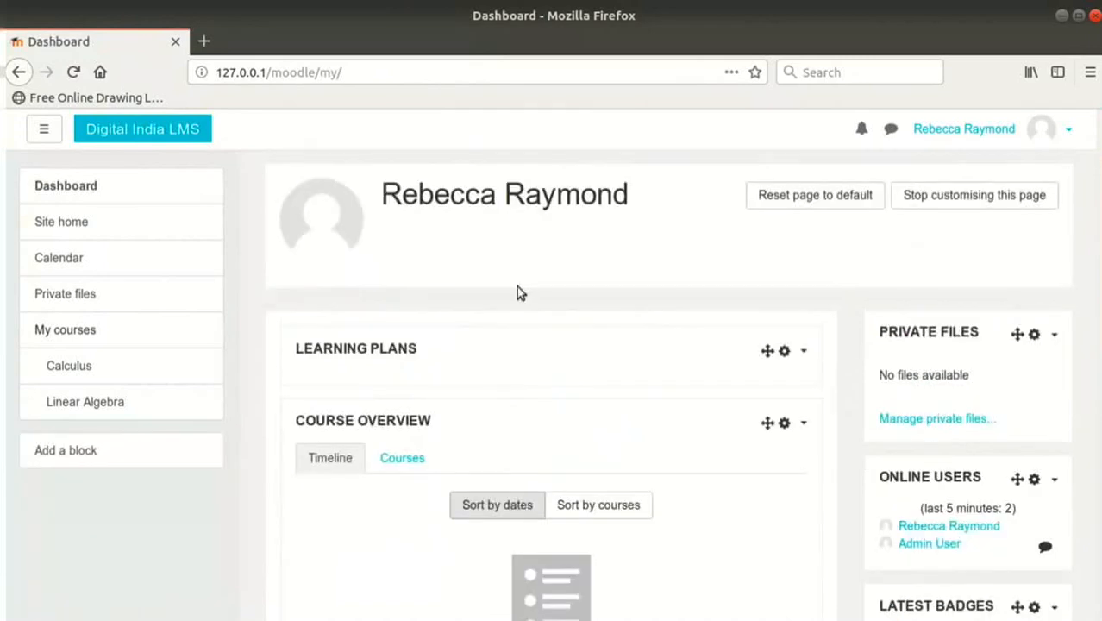
Step: Open the Calculus course and turn editing on
{"action": "left_click", "coordinate": [70, 367]}
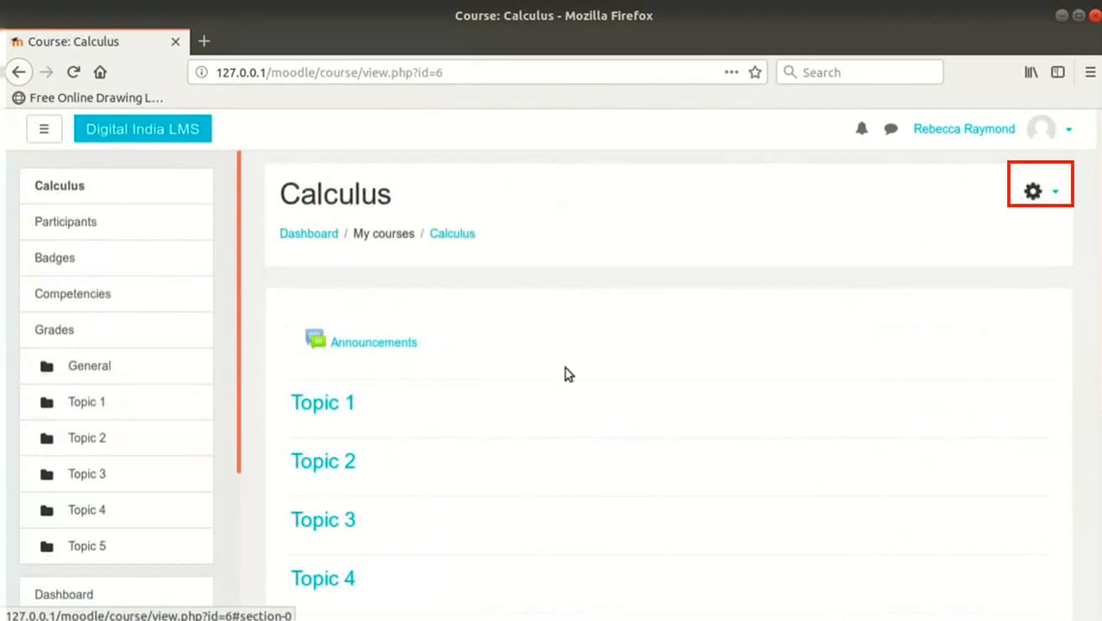
{"action": "left_click", "coordinate": [1057, 193]}
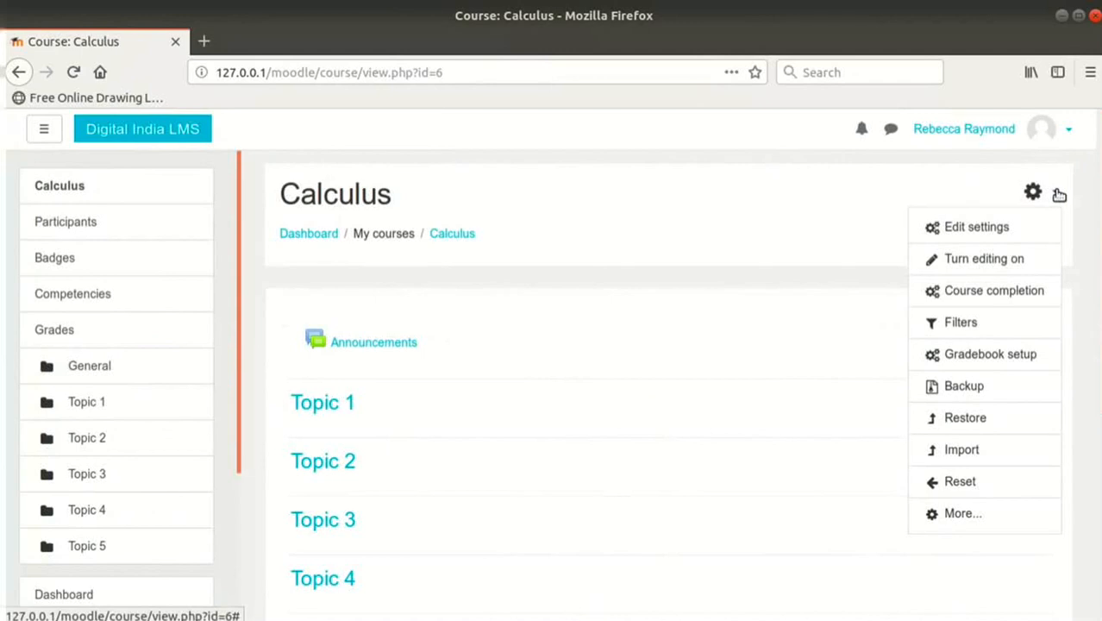
{"action": "left_click", "coordinate": [1003, 262]}
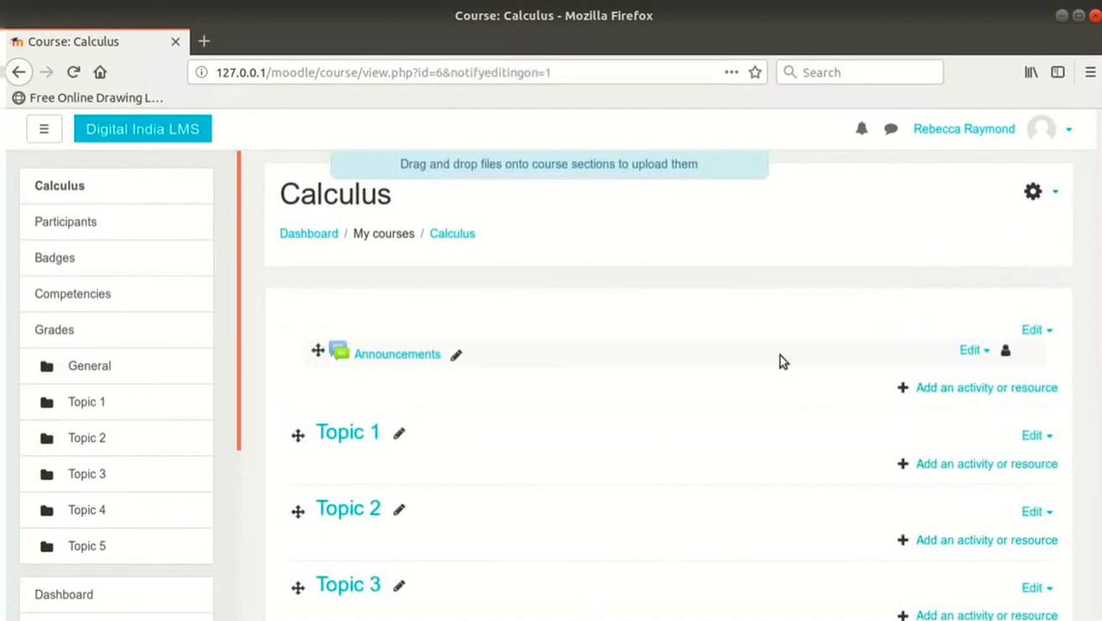
Step: Rename Topic 1 of the Calculus course as Basic Calculus
{"action": "scroll", "coordinate": [781, 362], "scroll_direction": "down", "scroll_amount": 1}
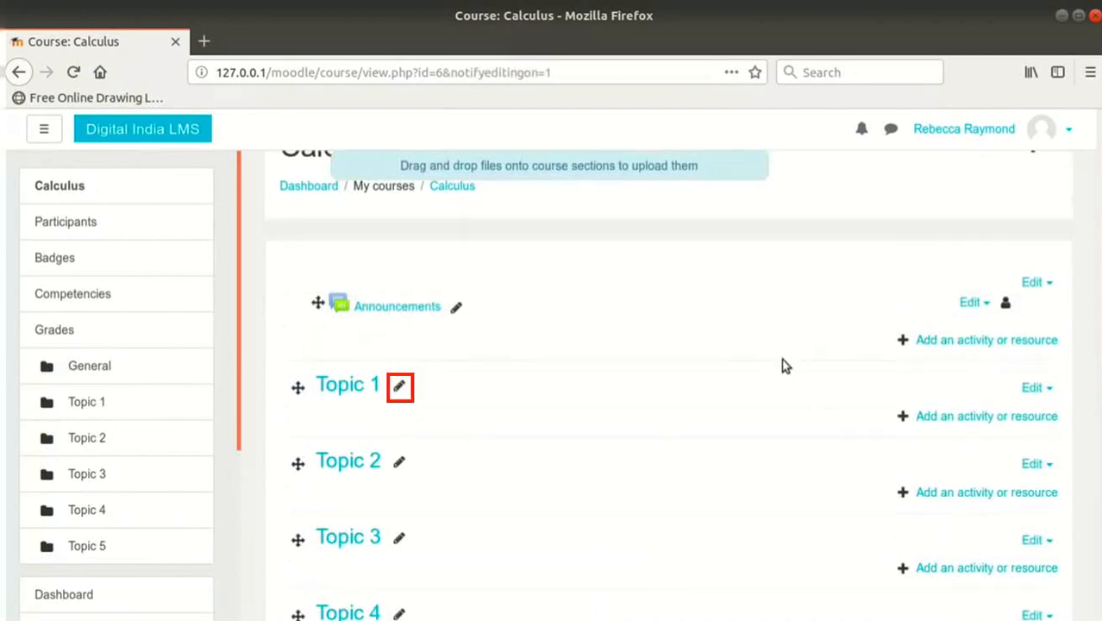
{"action": "left_click", "coordinate": [400, 389]}
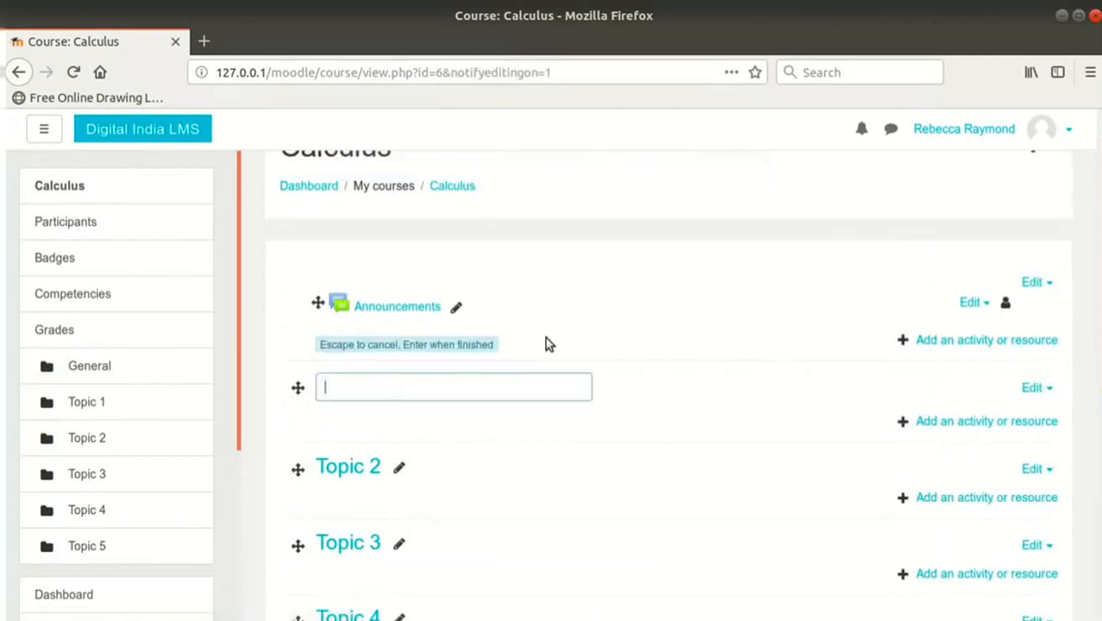
{"action": "scroll", "coordinate": [545, 344], "scroll_direction": "down", "scroll_amount": 1}
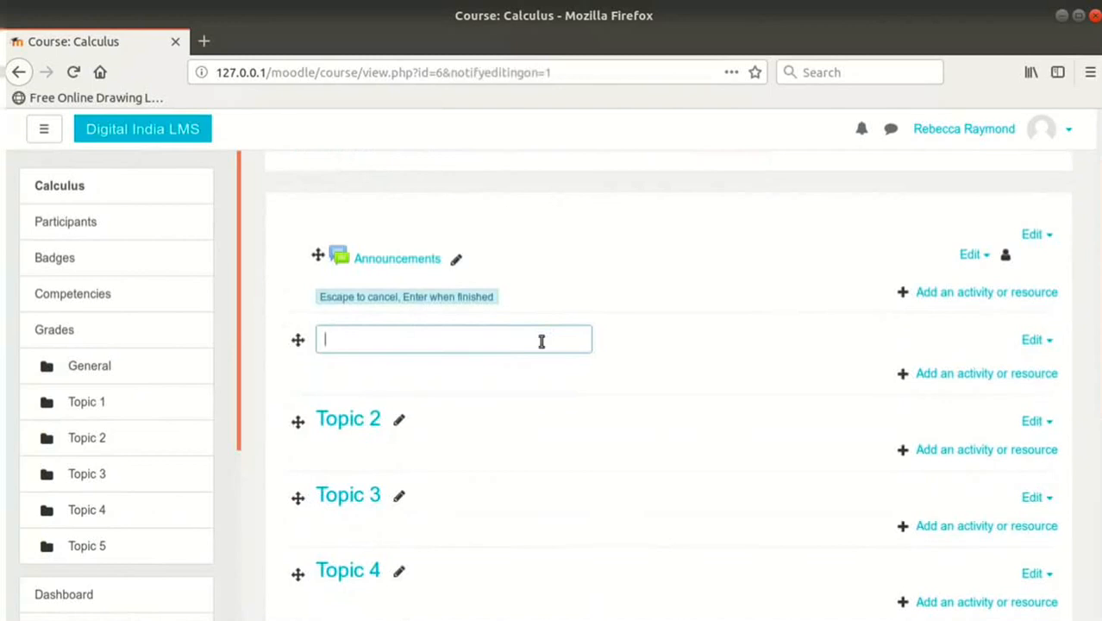
{"action": "type", "text": "Basic Calculus"}
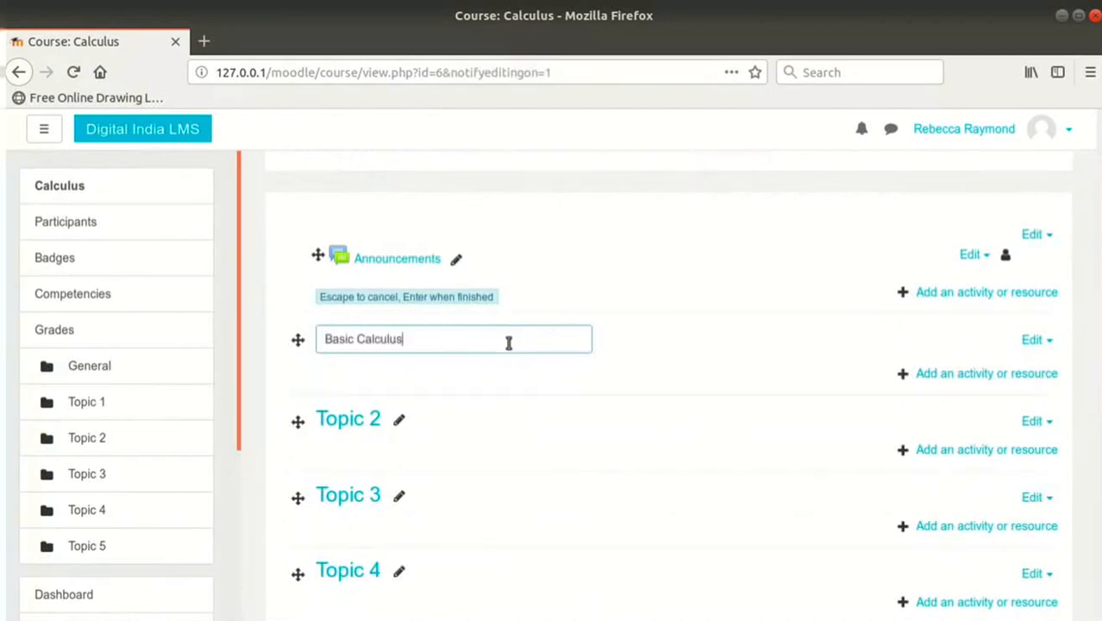
{"action": "key", "text": "Return"}
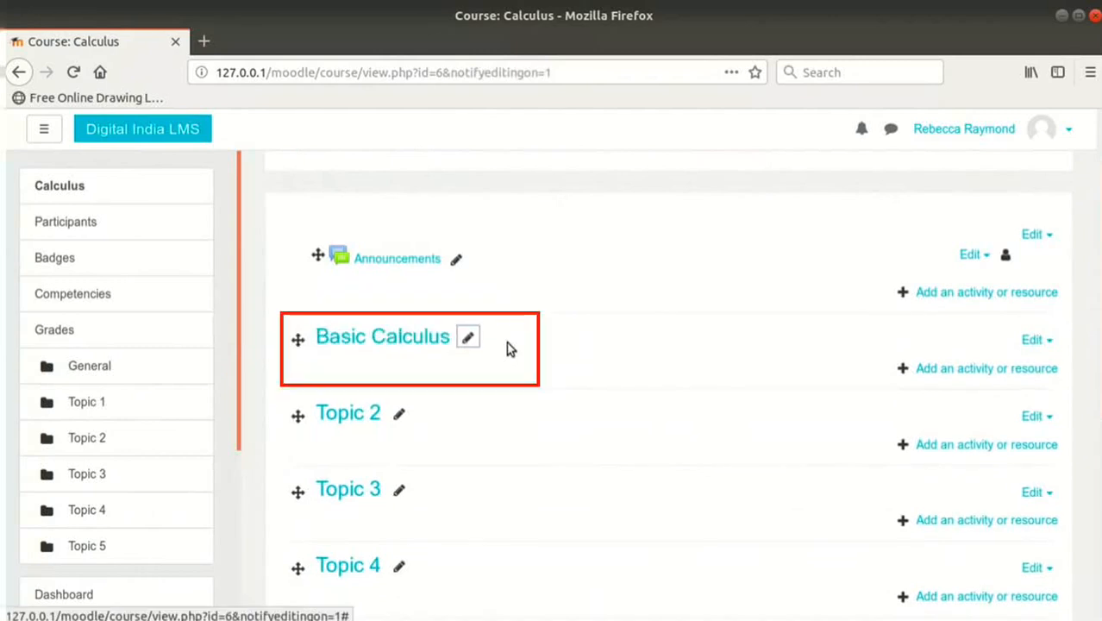
Step: Add and save a bold Basic Calculus summary listing sub-topics: evolutes and involutes, definite and improper integrals, Beta and Gamma functions, and applications of definite integrals
{"action": "left_click", "coordinate": [1039, 340]}
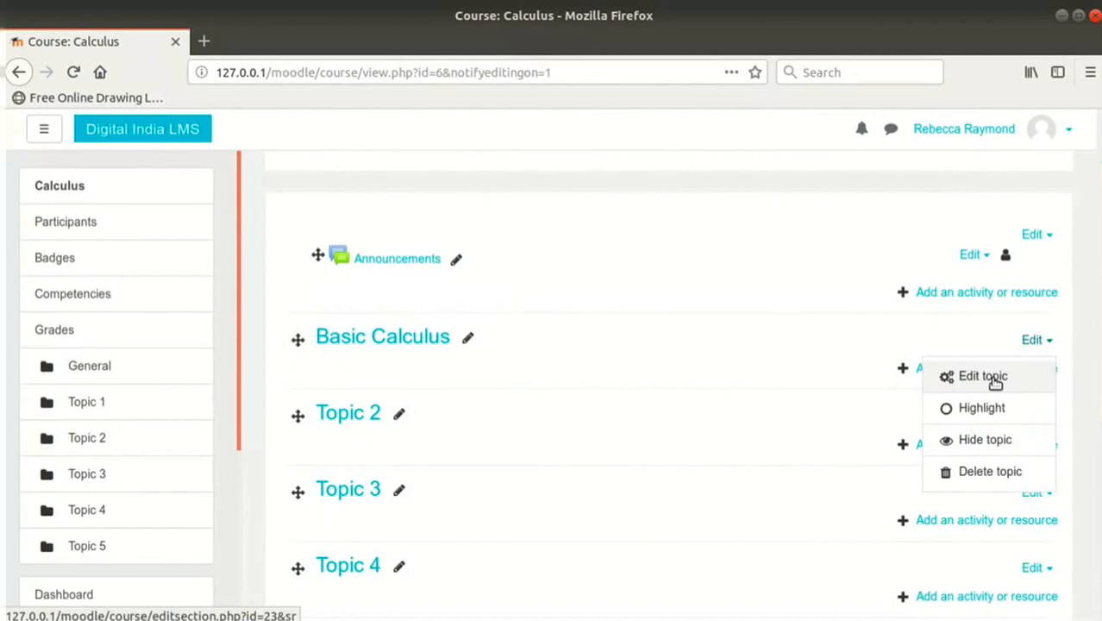
{"action": "left_click", "coordinate": [983, 377]}
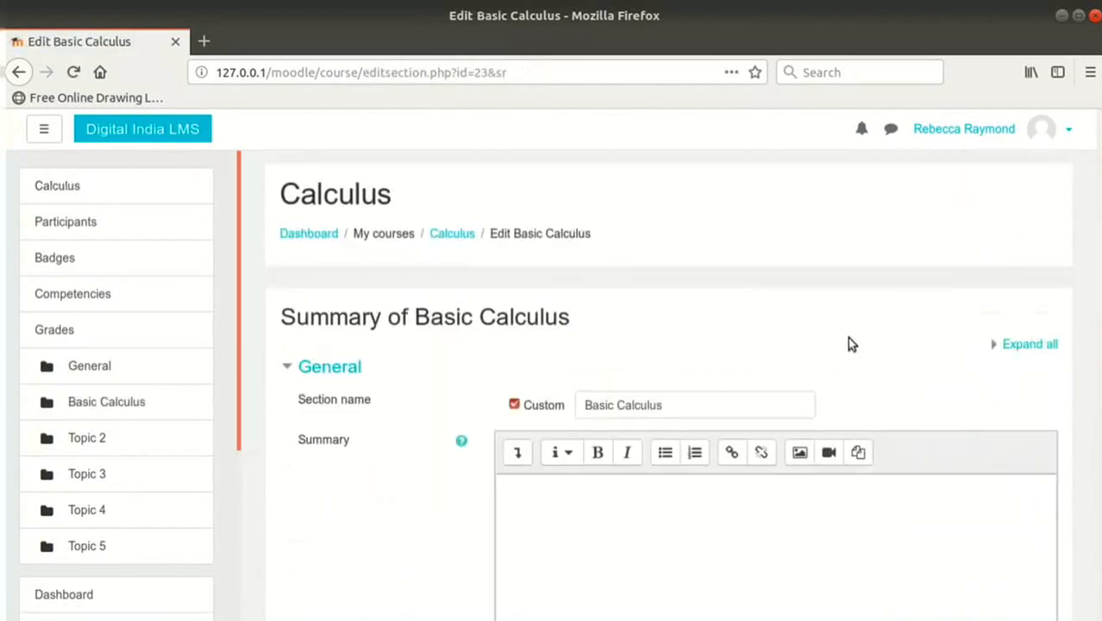
{"action": "scroll", "coordinate": [843, 345], "scroll_direction": "down", "scroll_amount": 2}
{"action": "left_click", "coordinate": [770, 445]}
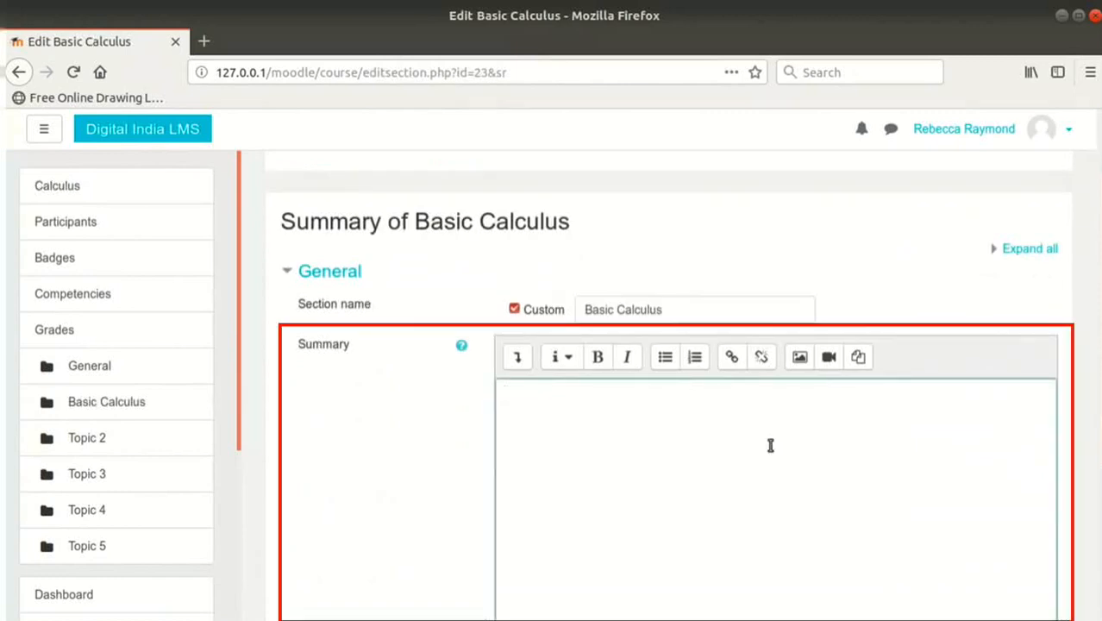
{"action": "type", "text": "Following sub-topics will be covered in this topic: 1. Evolutes and involutes; 2. Evaluation of definite and improper integrals; 3. Beta and Gamma functions and their properties; 4. Applications of definite integrals to evaluate surface areas and volumes of revolutions."}
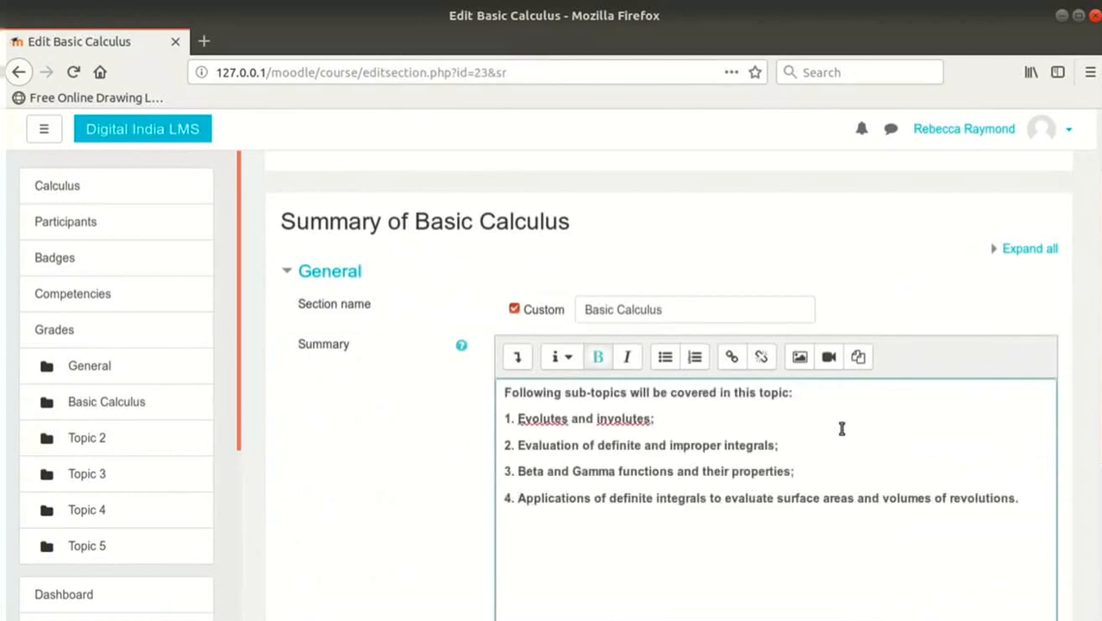
{"action": "scroll", "coordinate": [841, 431], "scroll_direction": "down", "scroll_amount": 3}
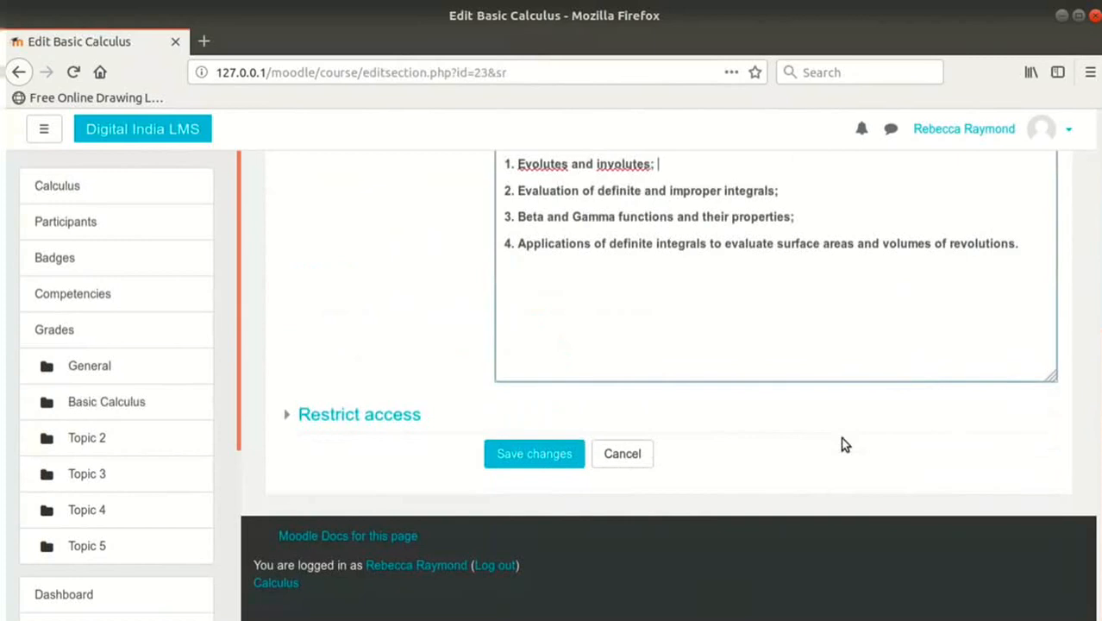
{"action": "left_click", "coordinate": [543, 456]}
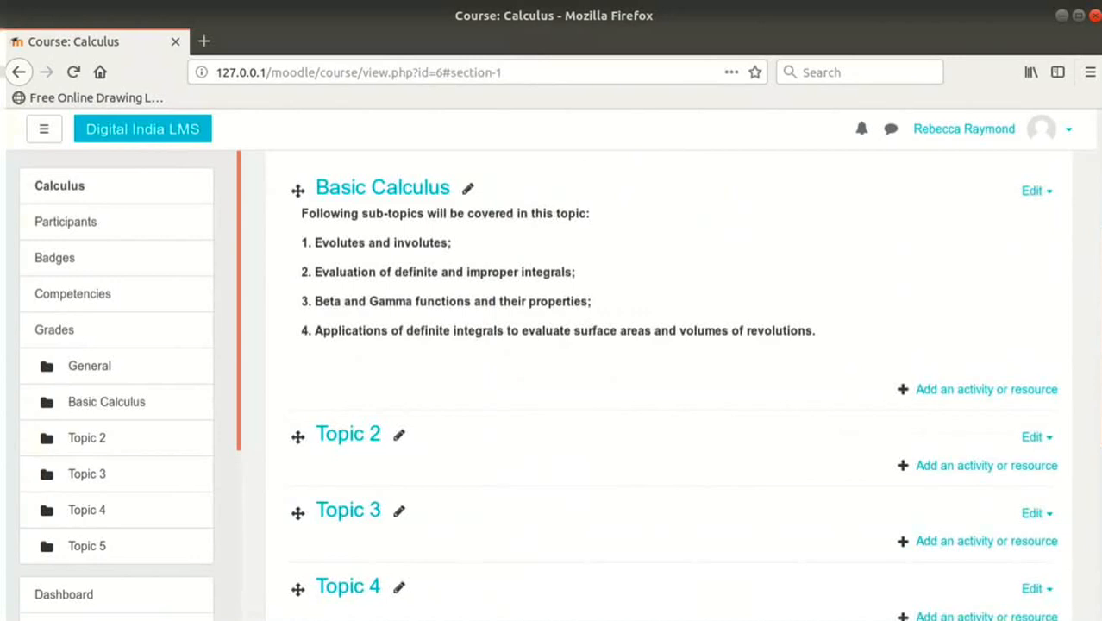
Step: Log out of the teacher account
{"action": "left_click", "coordinate": [1071, 132]}
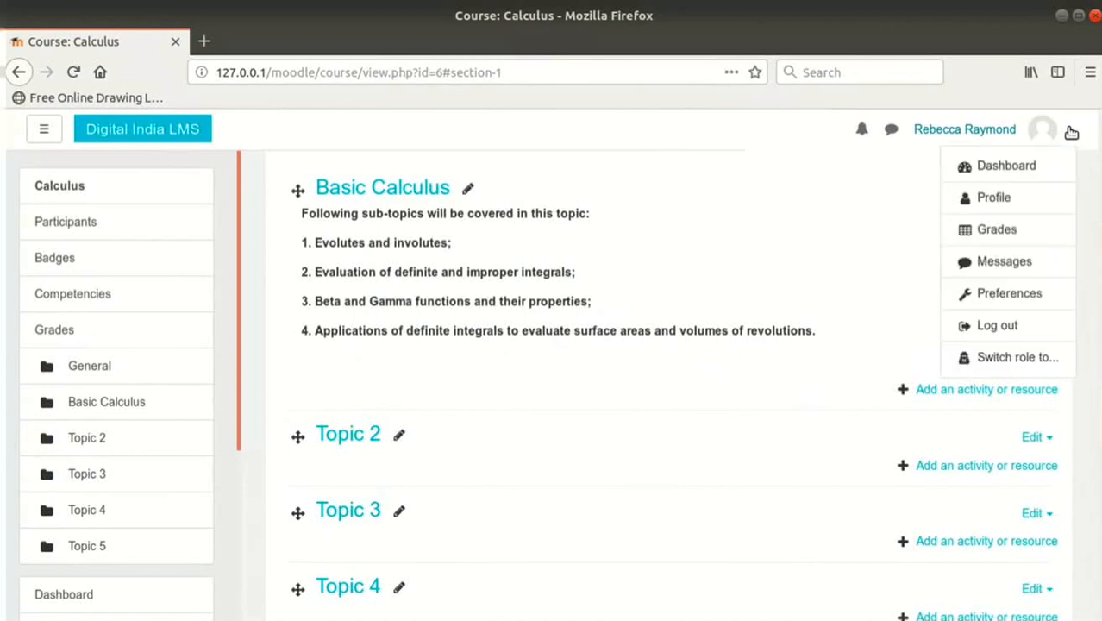
{"action": "left_click", "coordinate": [1009, 324]}
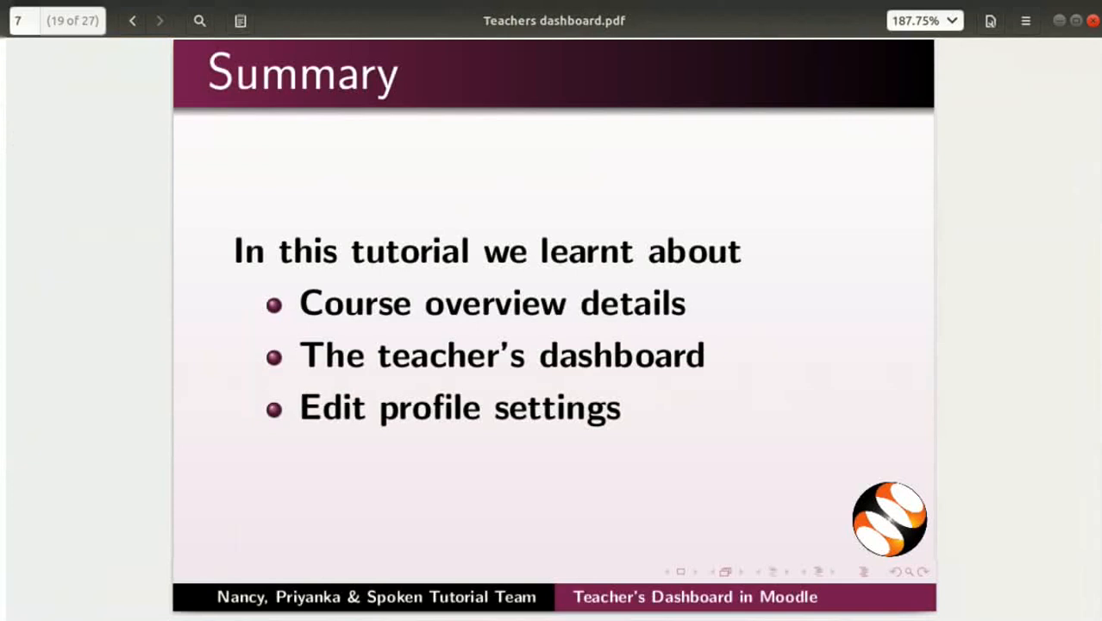
{"action": "key", "text": "Page_Down"}
{"action": "key", "text": "Page_Down"}
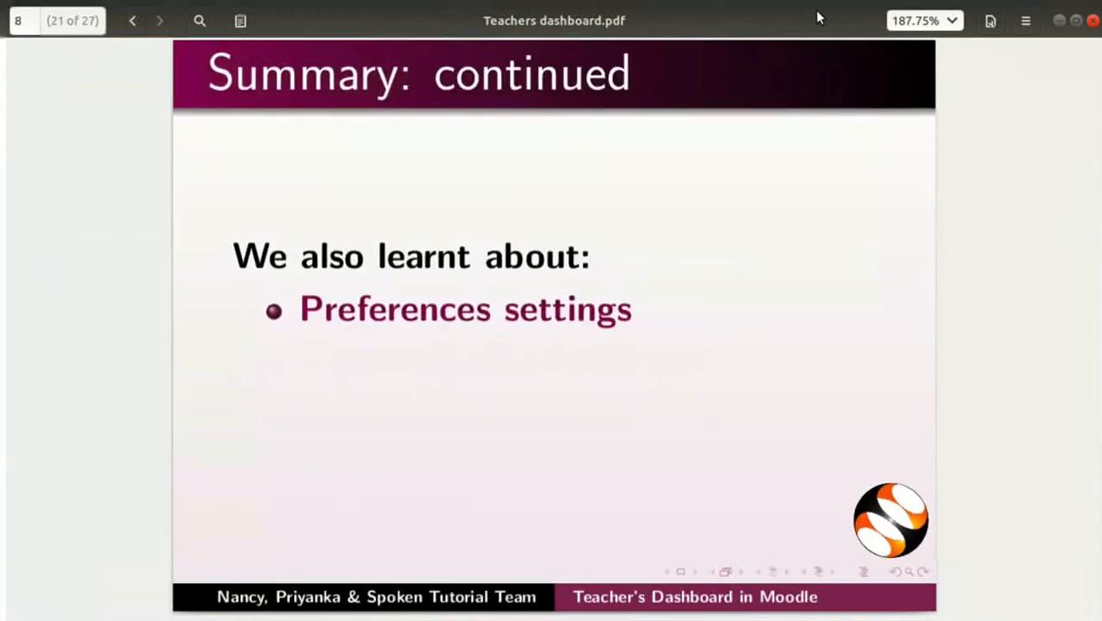
{"action": "key", "text": "Page_Down"}
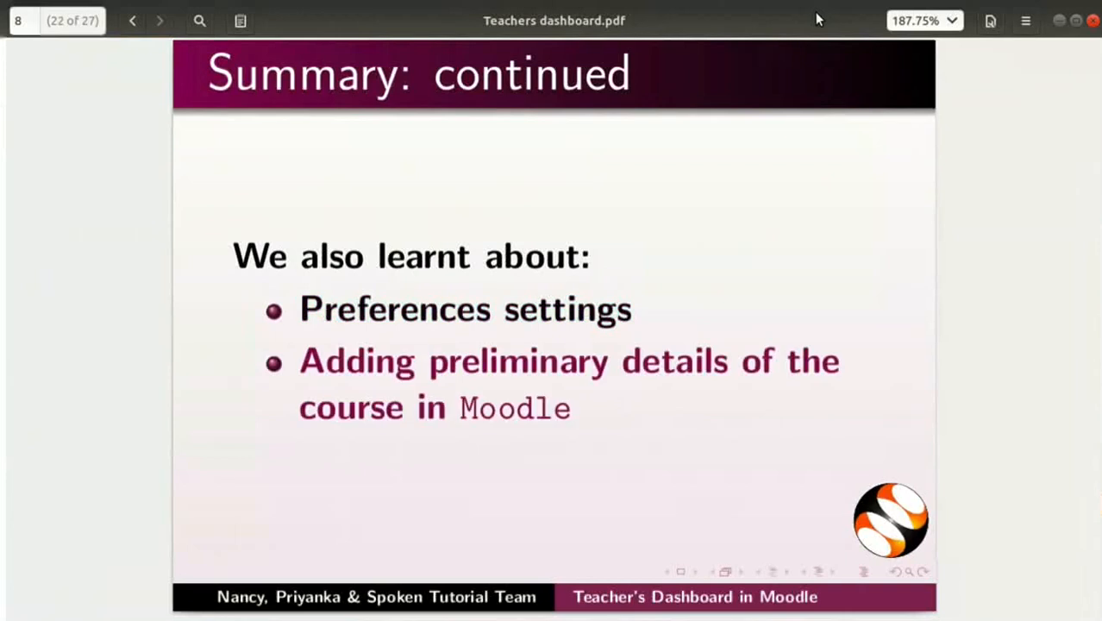